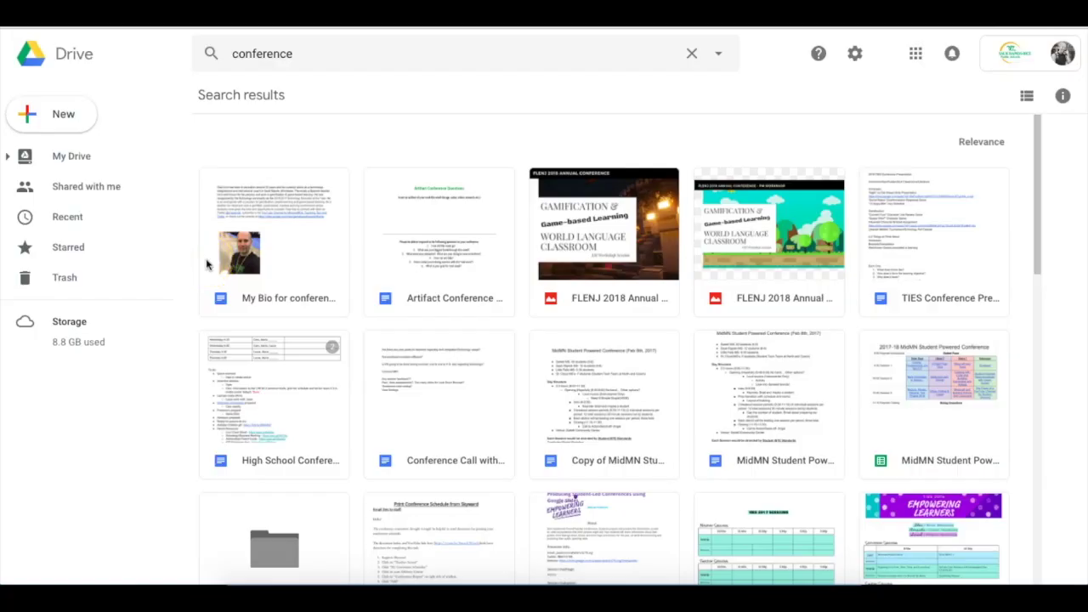
Open Google Drive's New menu from the 'conference' search results
left_click(210, 132)
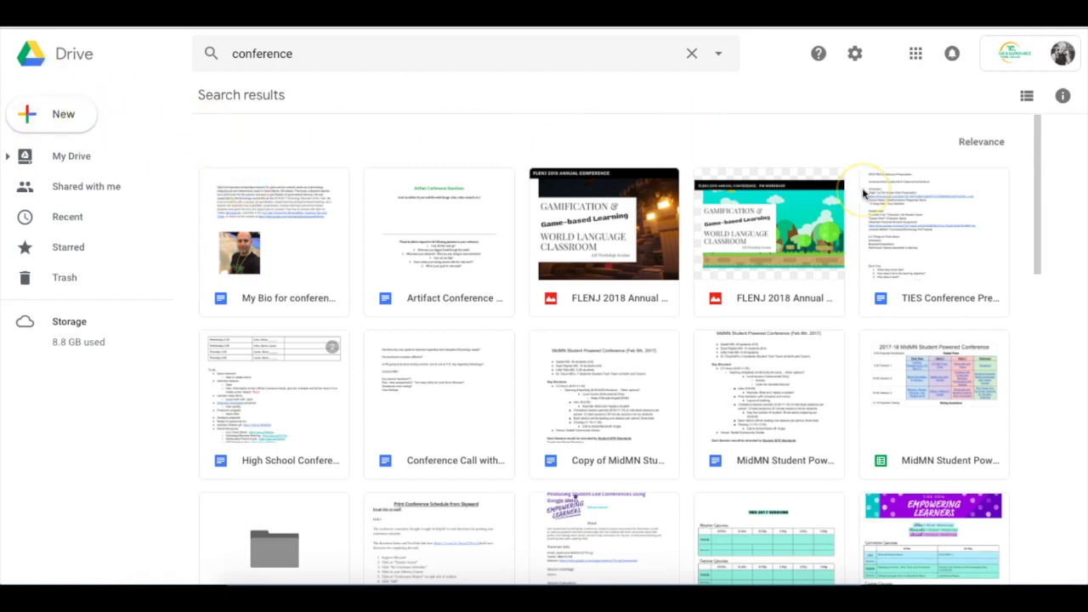
left_click(40, 115)
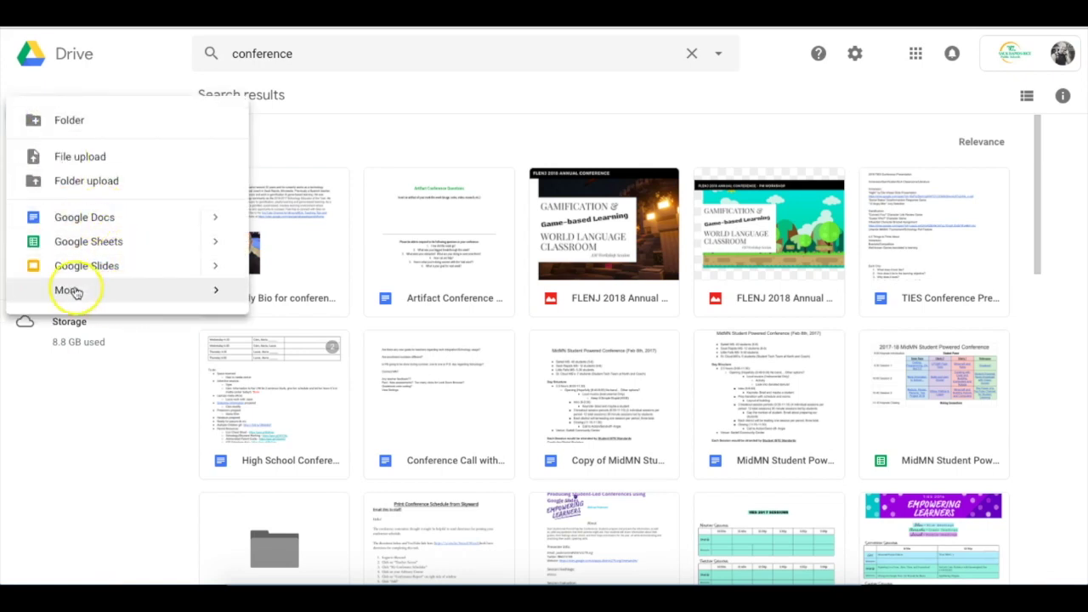
mouse_move(72, 290)
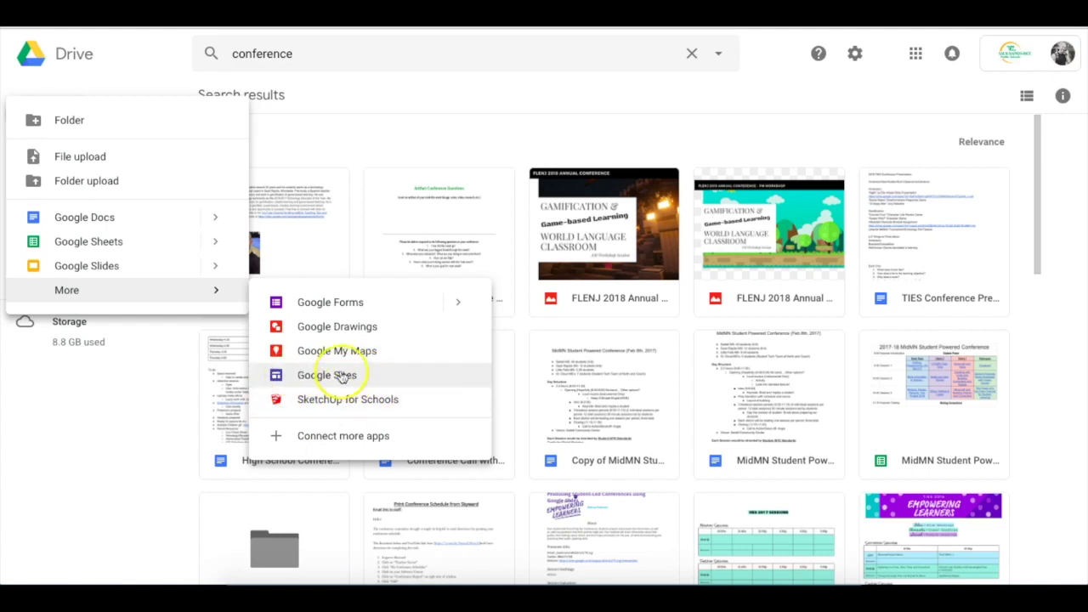
left_click(333, 437)
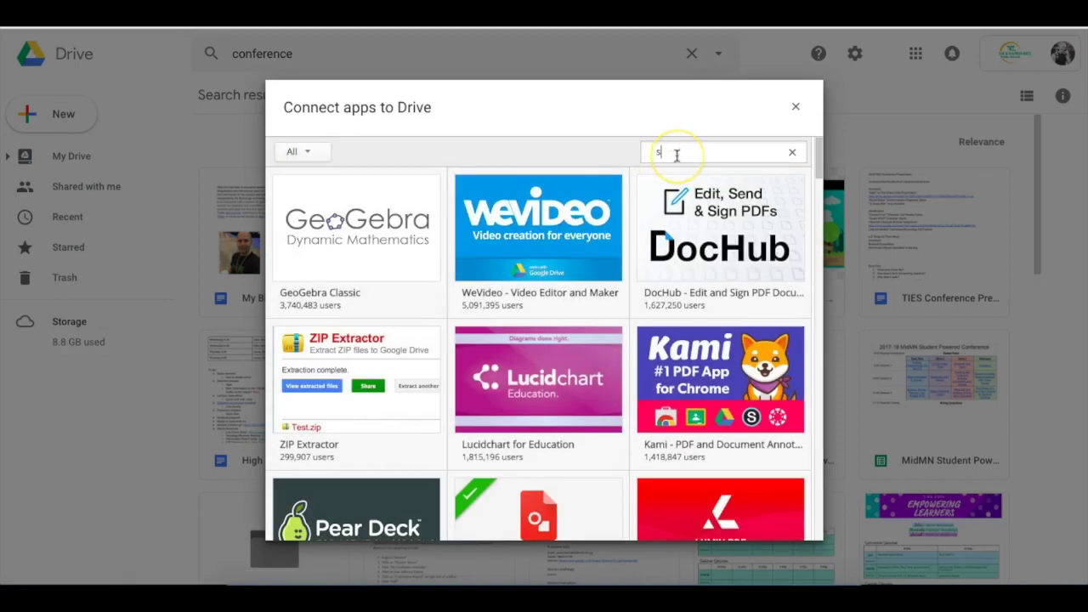
key("Return")
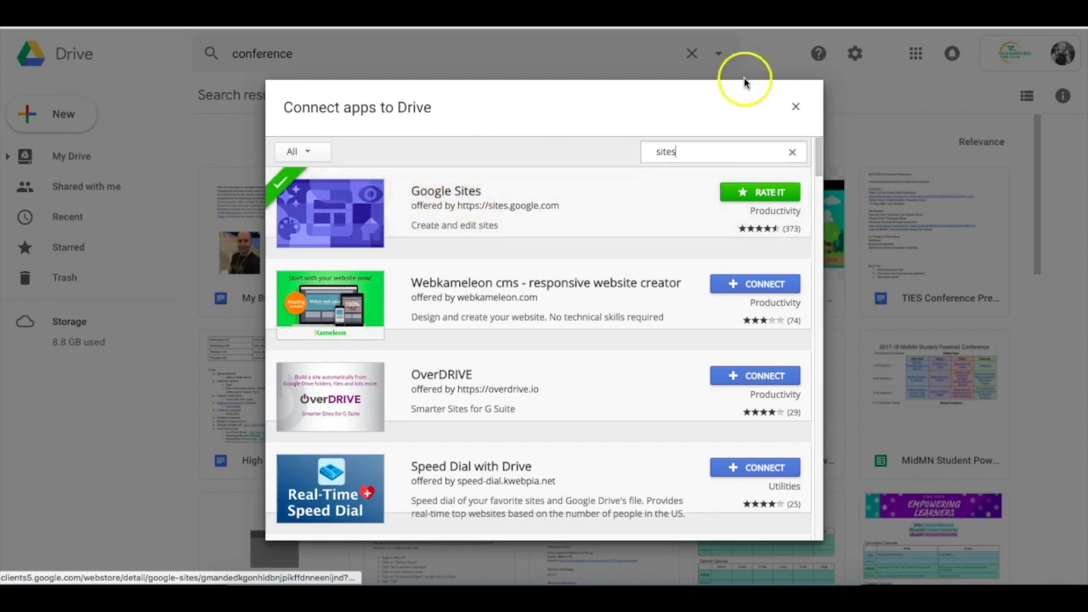
left_click(796, 105)
left_click(61, 116)
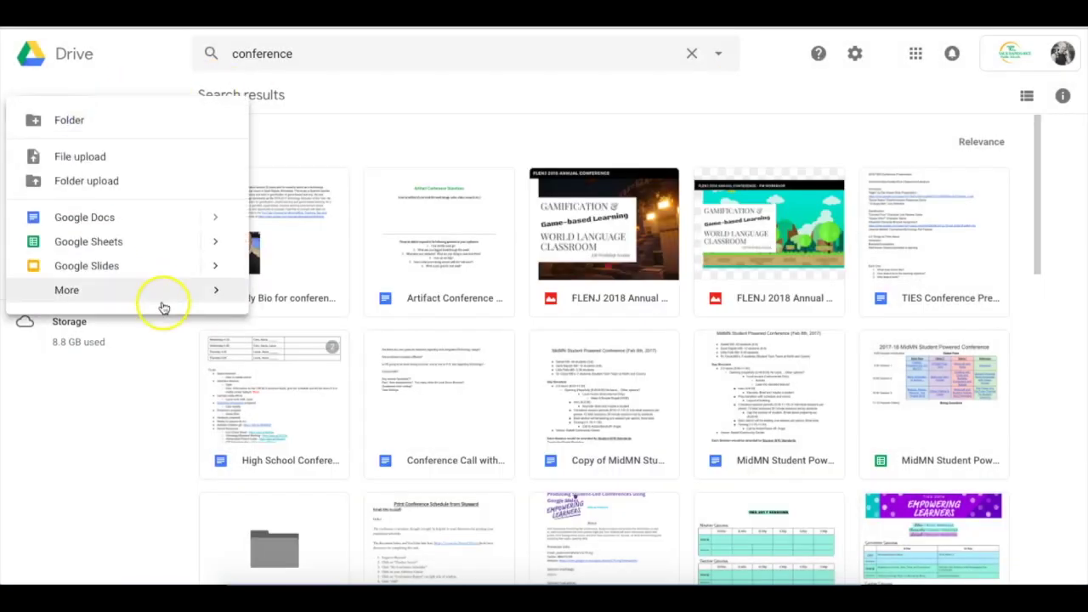
Create a blank Google Site from Drive's New > More > Google Sites
mouse_move(167, 294)
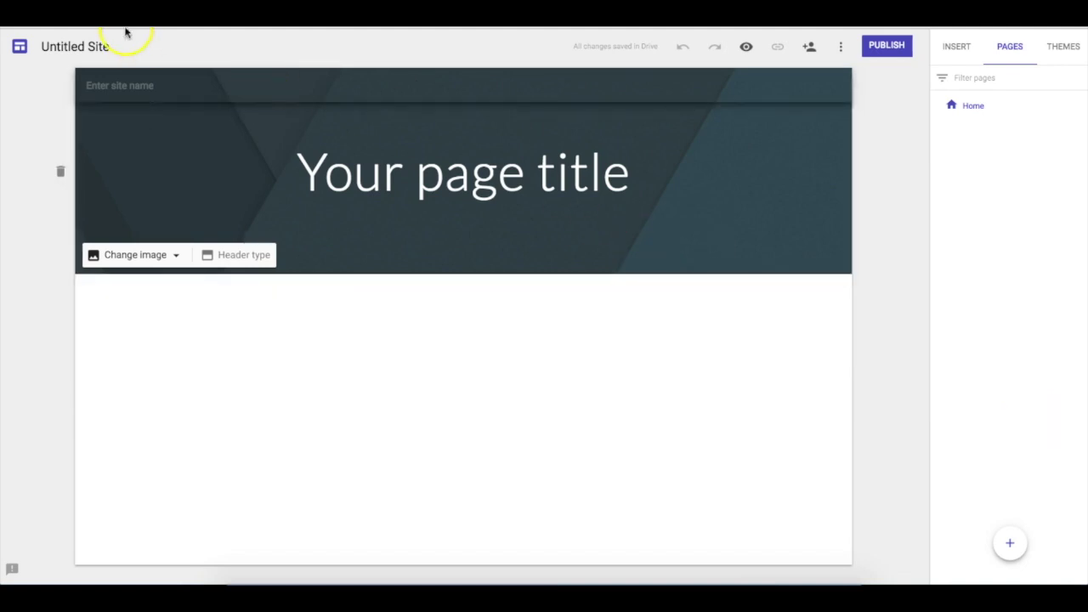
Rename the site from Untitled Site to the owner's name
left_click(85, 45)
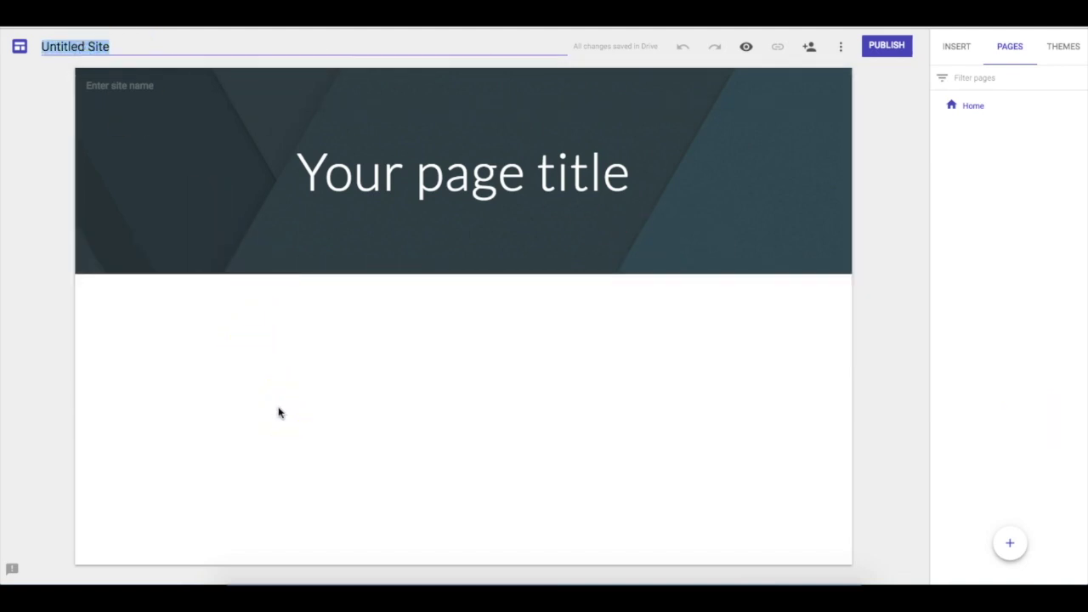
type("Glen Irvin")
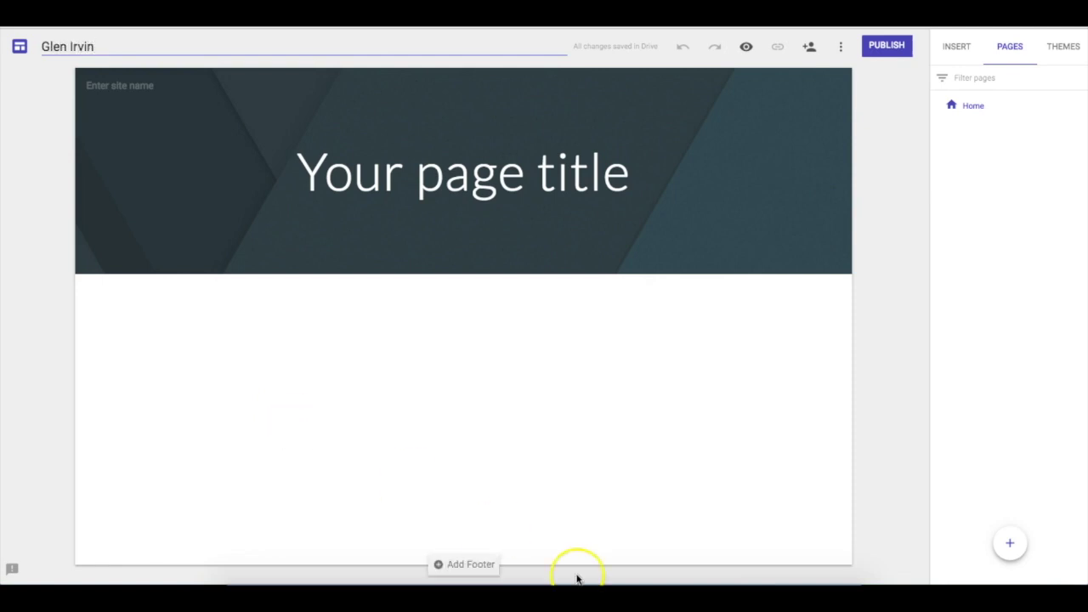
left_click(75, 48)
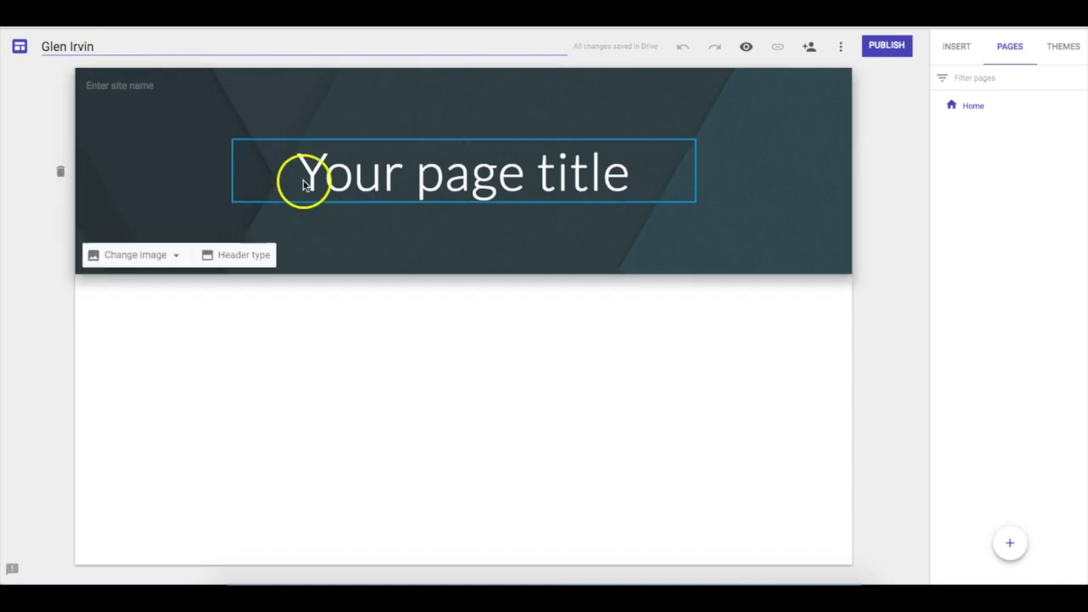
Change the header's page title to 'My Website'
left_click(506, 178)
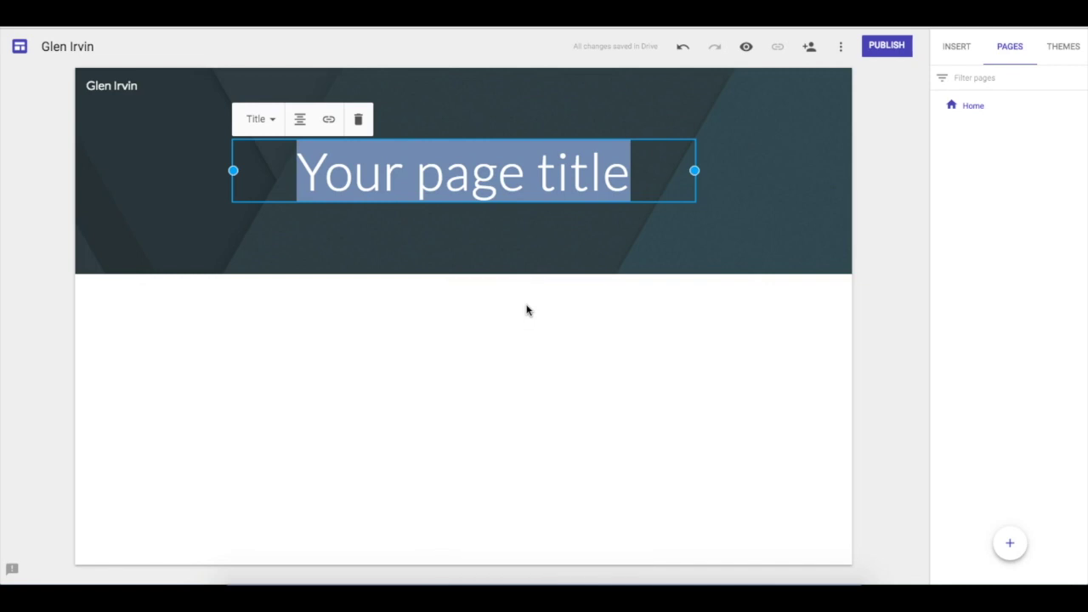
type("My Website")
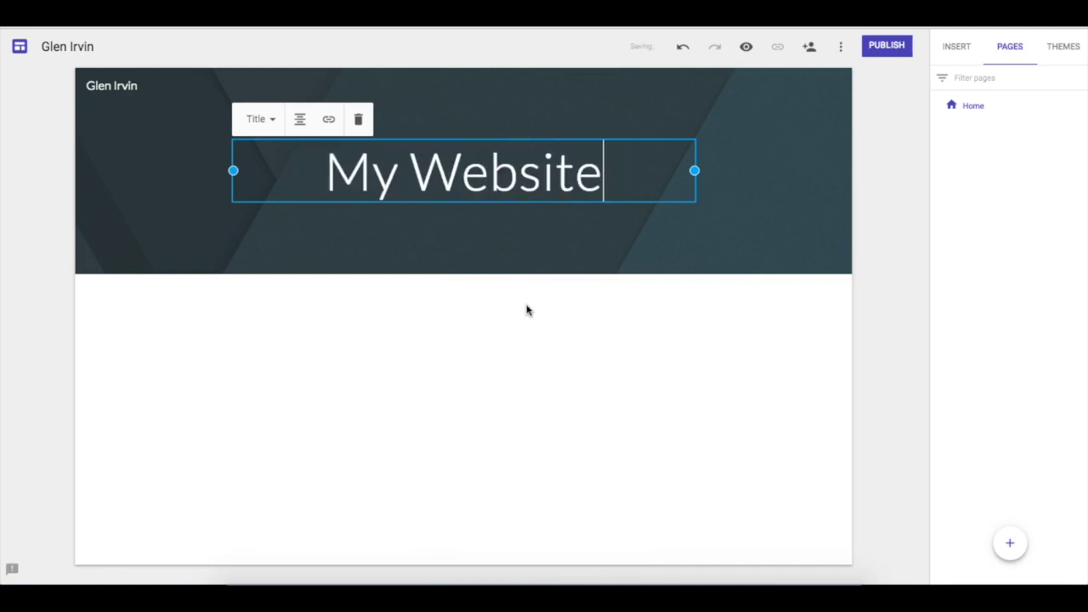
left_click(51, 230)
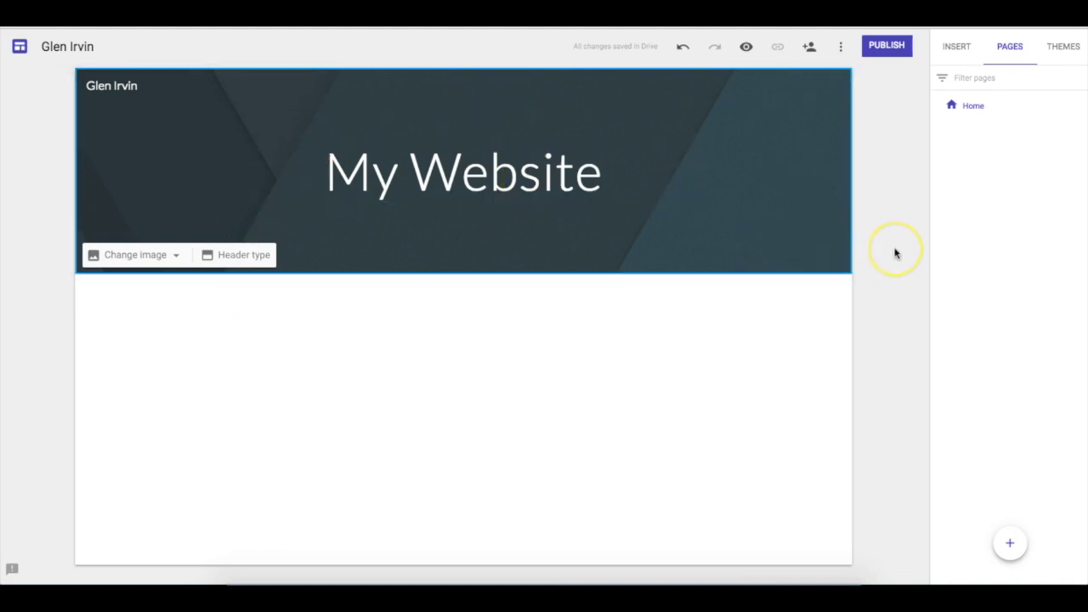
Set the header background to the dark icy lake photo from the Gallery
left_click(170, 254)
left_click(144, 322)
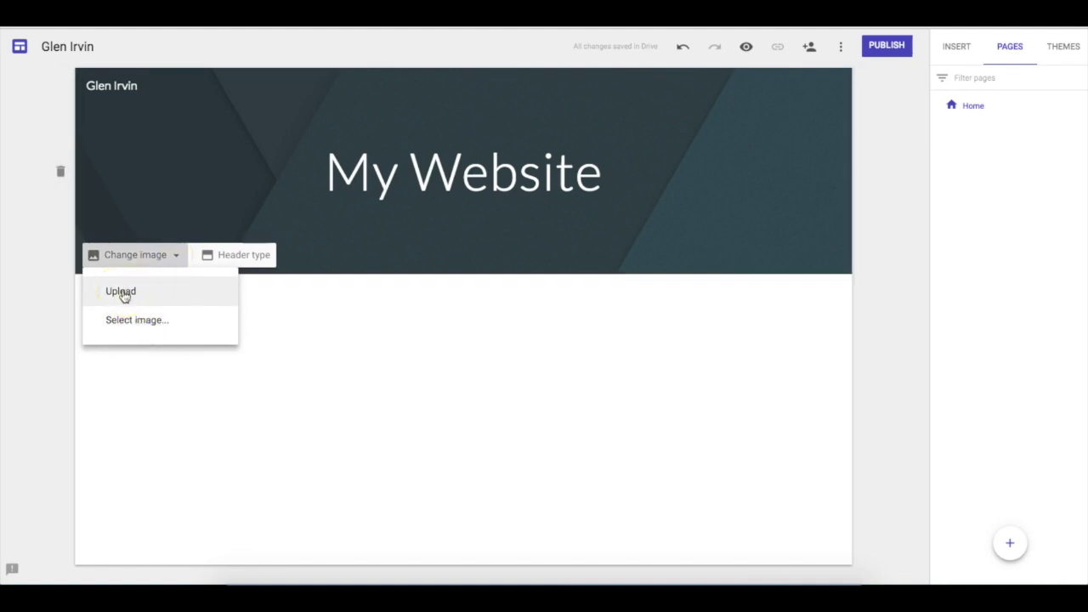
left_click(138, 318)
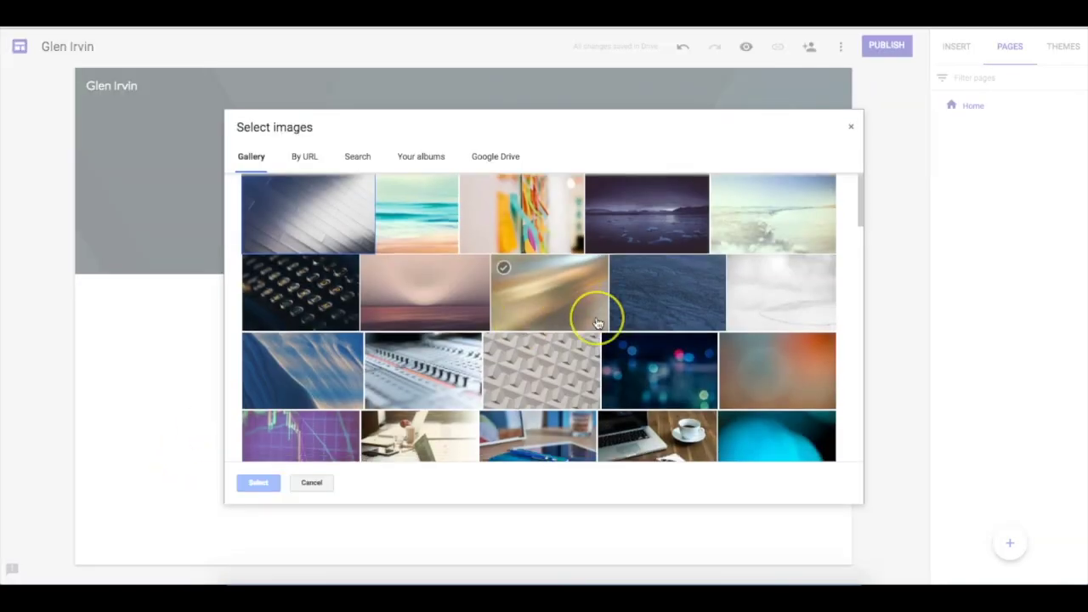
scroll(595, 316, "down", 3)
scroll(598, 323, "up", 4)
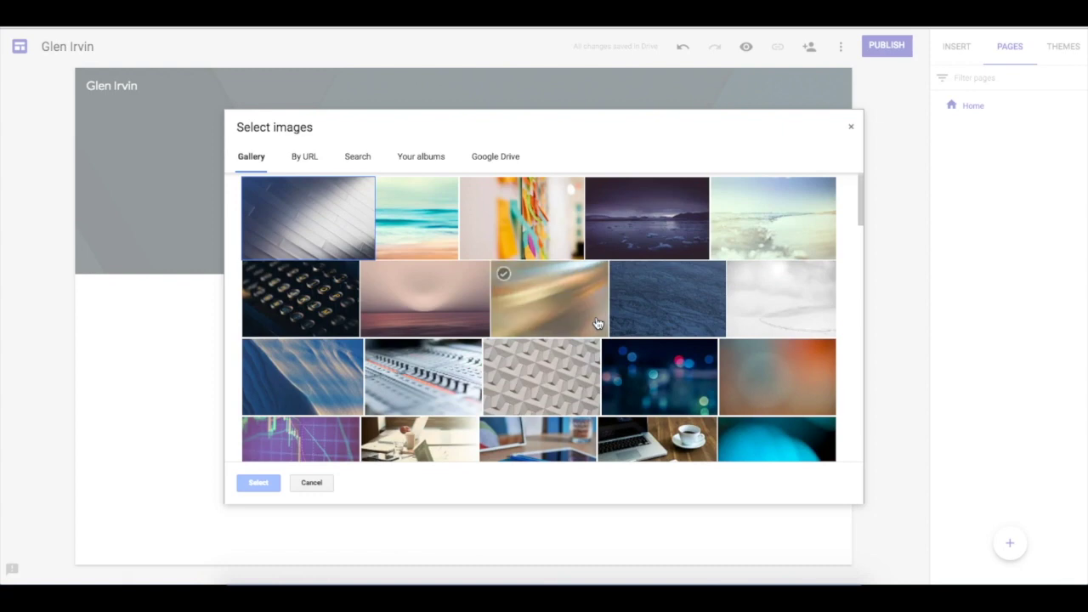
left_click(659, 245)
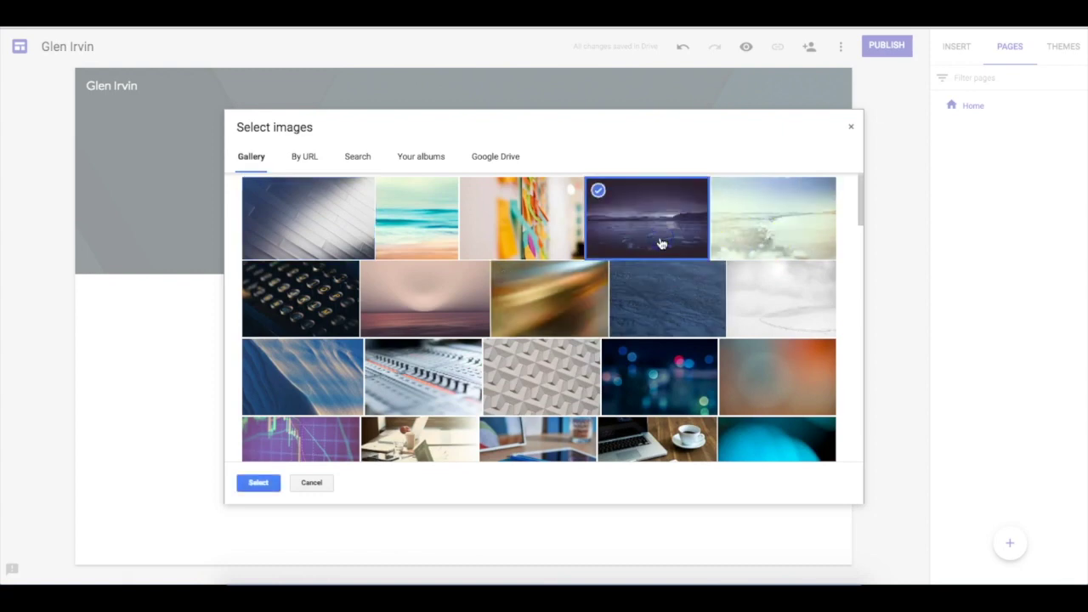
left_click(258, 482)
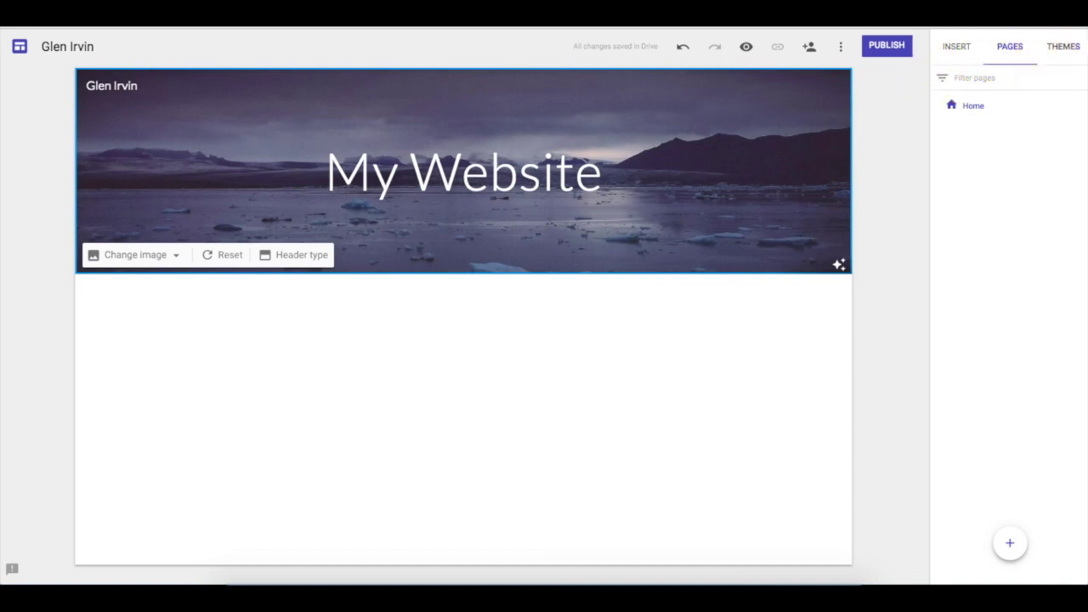
left_click(1066, 49)
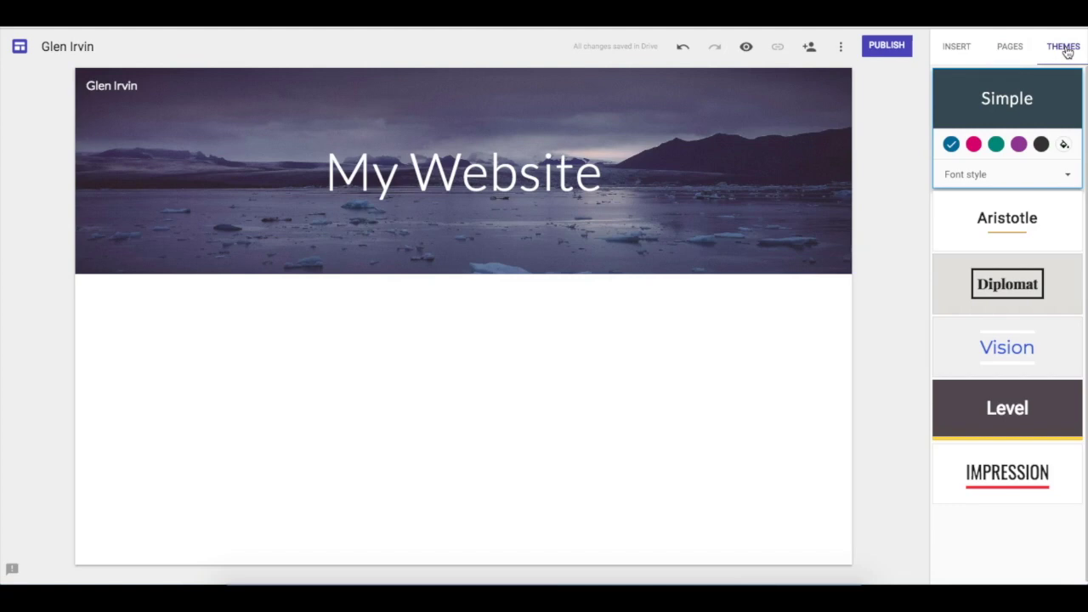
Preview the Aristotle, Diplomat, Vision and Level themes, then return to Simple
left_click(1014, 224)
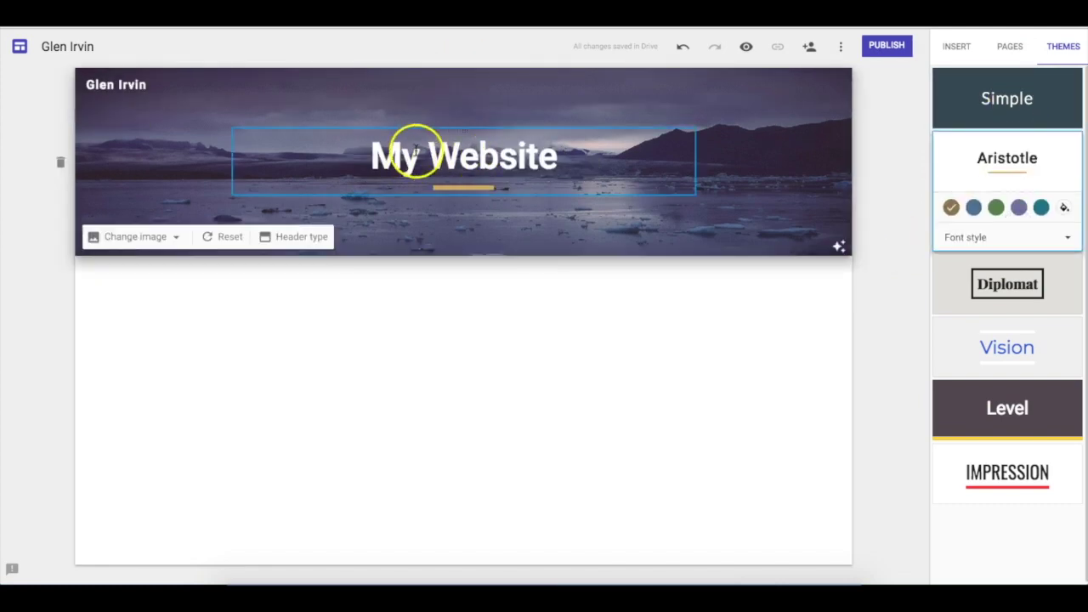
left_click(991, 281)
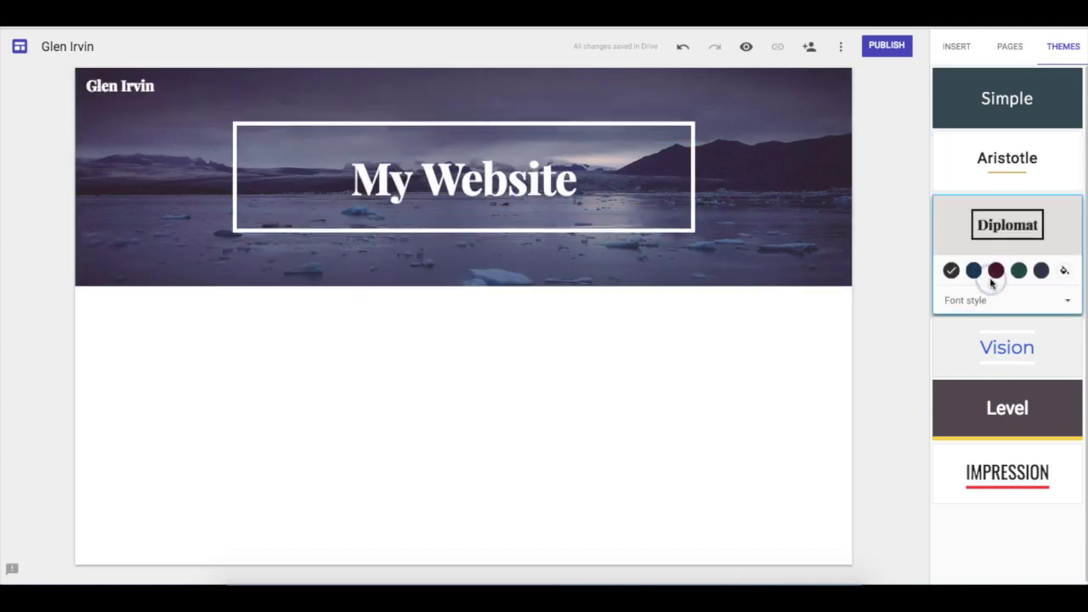
left_click(1006, 347)
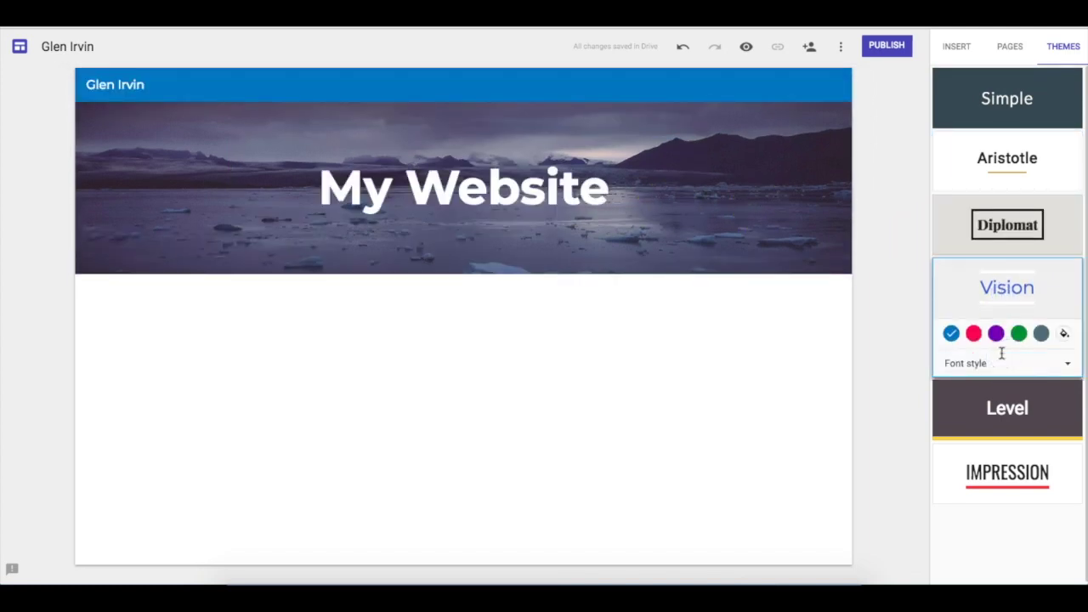
left_click(1007, 404)
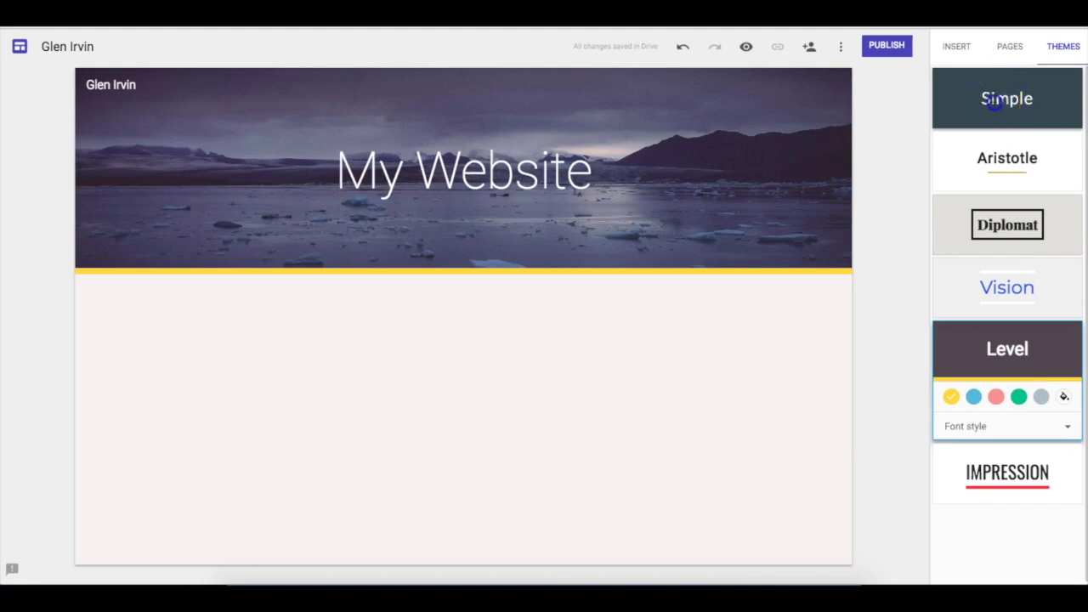
left_click(992, 99)
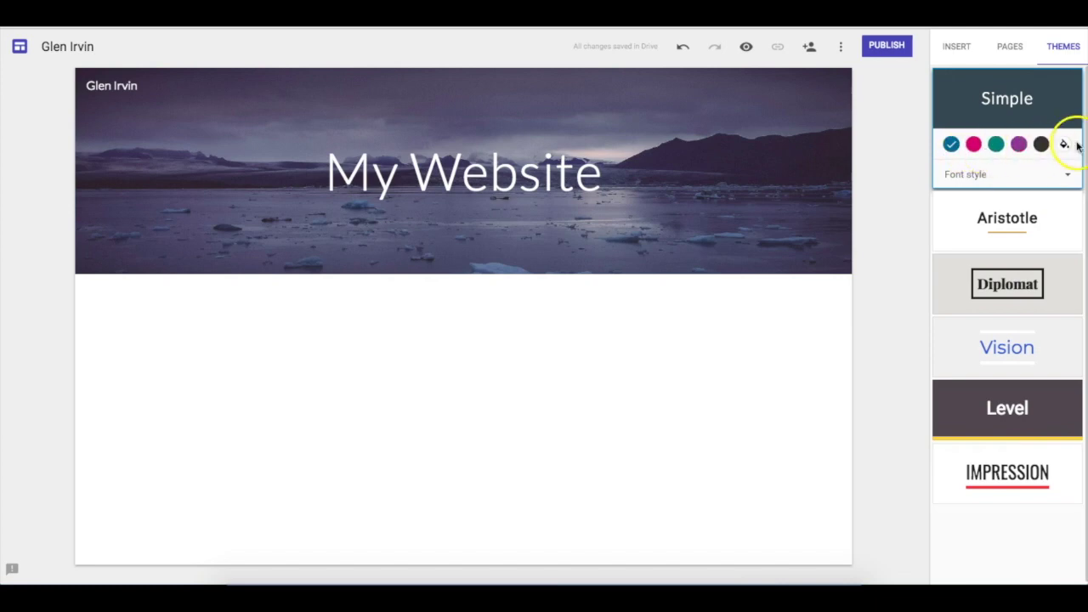
Give the Simple theme the teal colour, leaving its font style unchanged
left_click(995, 147)
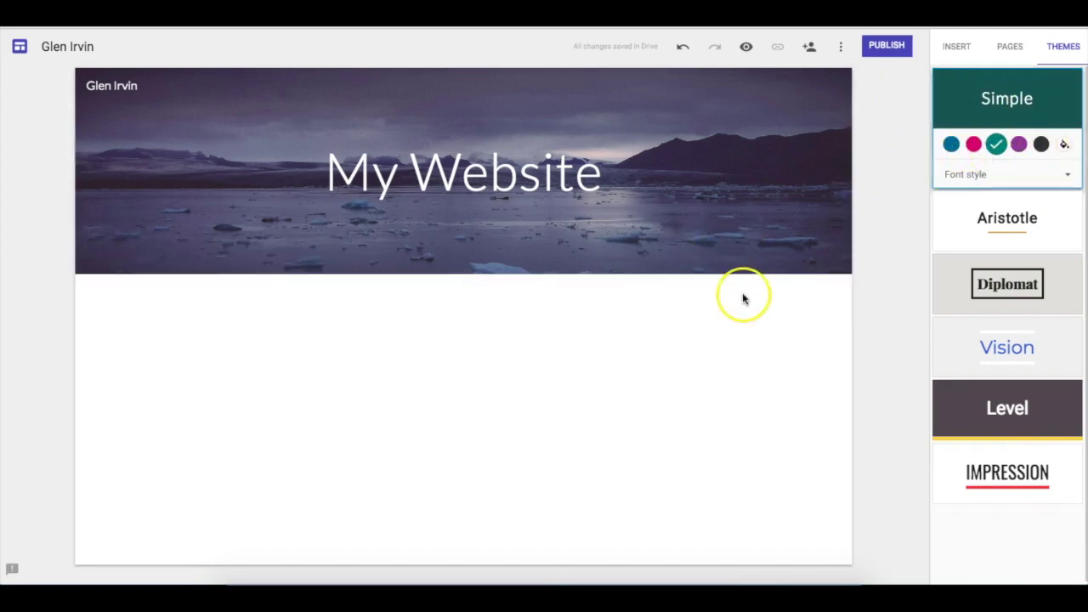
left_click(1059, 178)
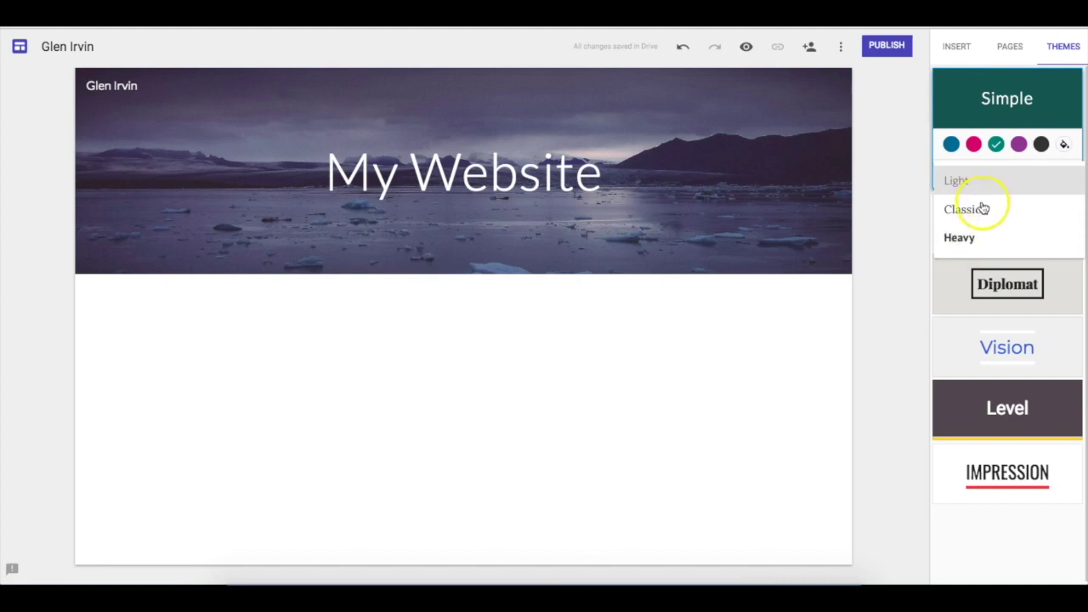
left_click(904, 182)
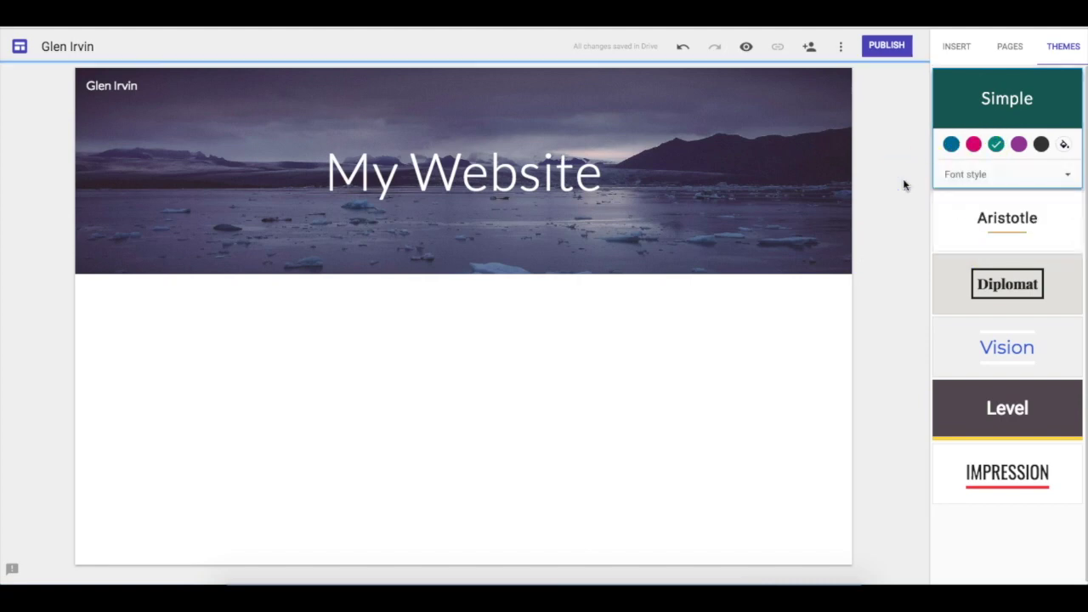
left_click(898, 162)
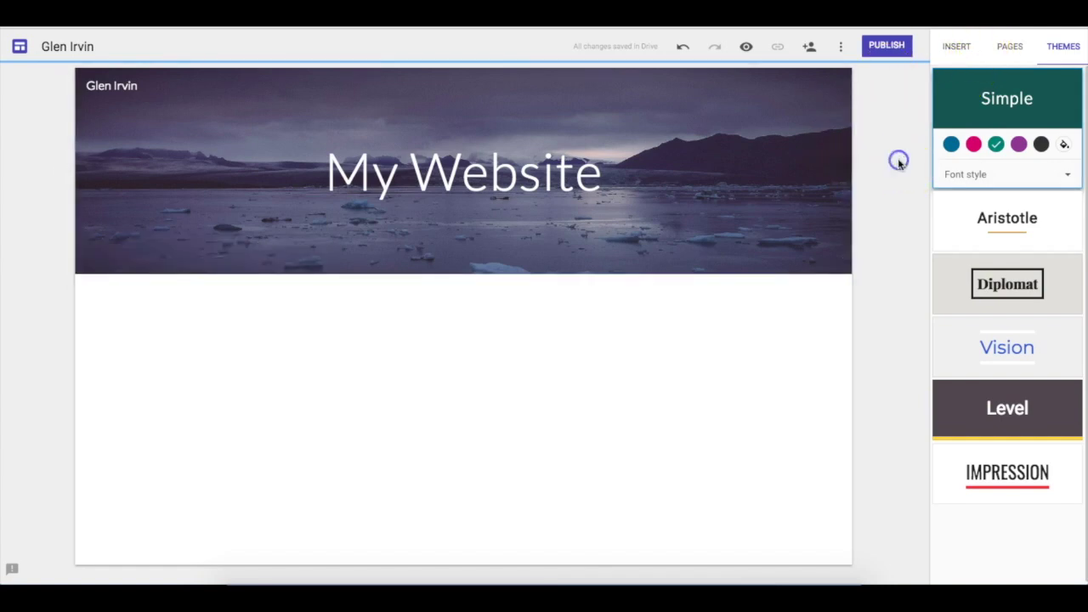
Show the Insert panel's content list, down to the Docs, Sheets and Forms items
left_click(982, 55)
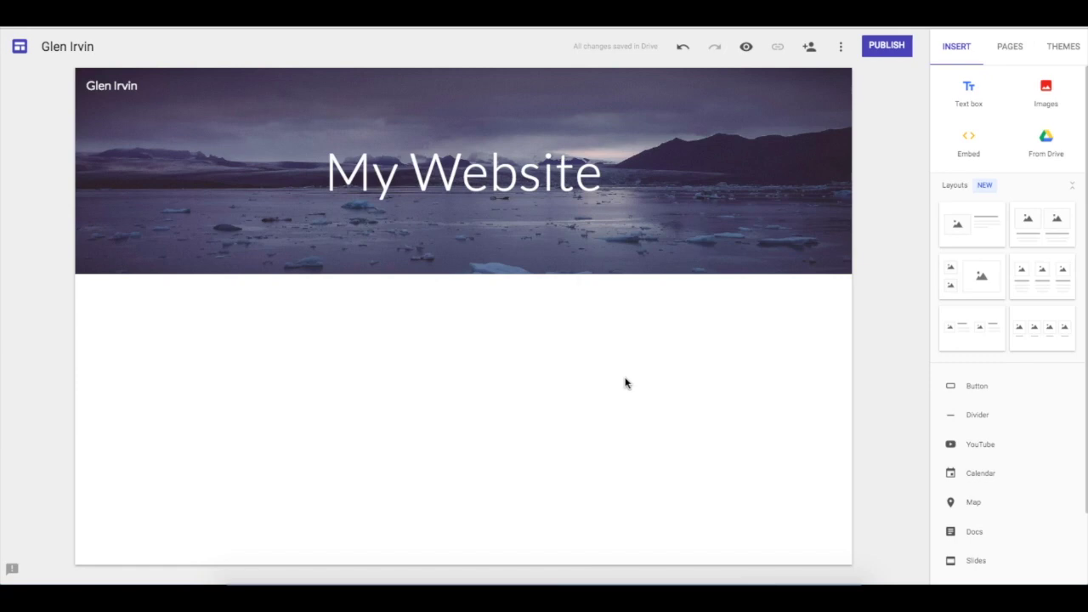
left_click(957, 49)
scroll(1042, 325, "down", 2)
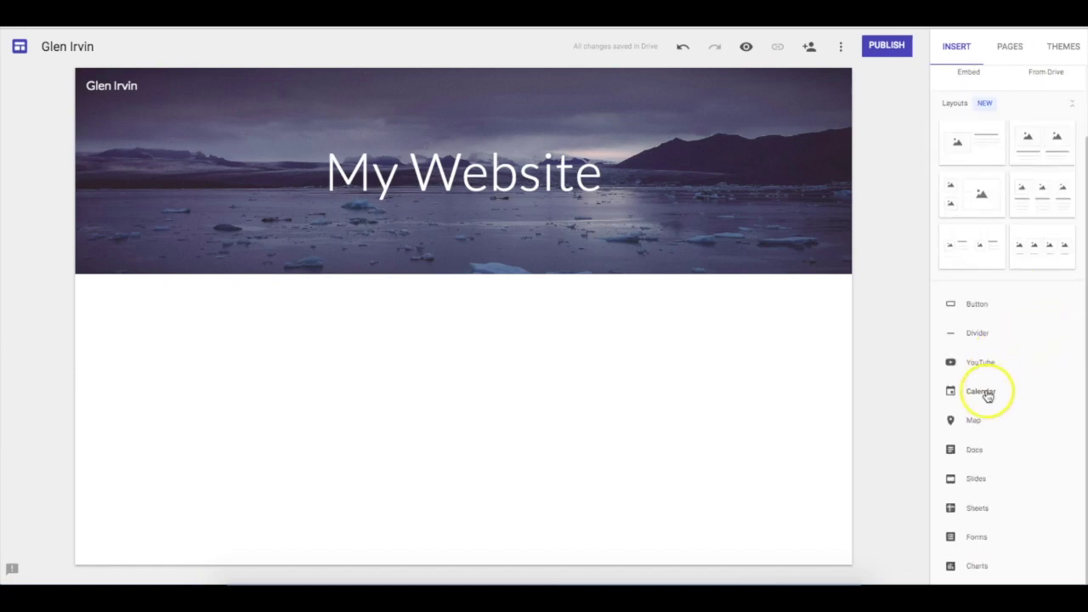
Insert the Inquiry Guide, second Independent Study and My Bio docs into the page
left_click(973, 456)
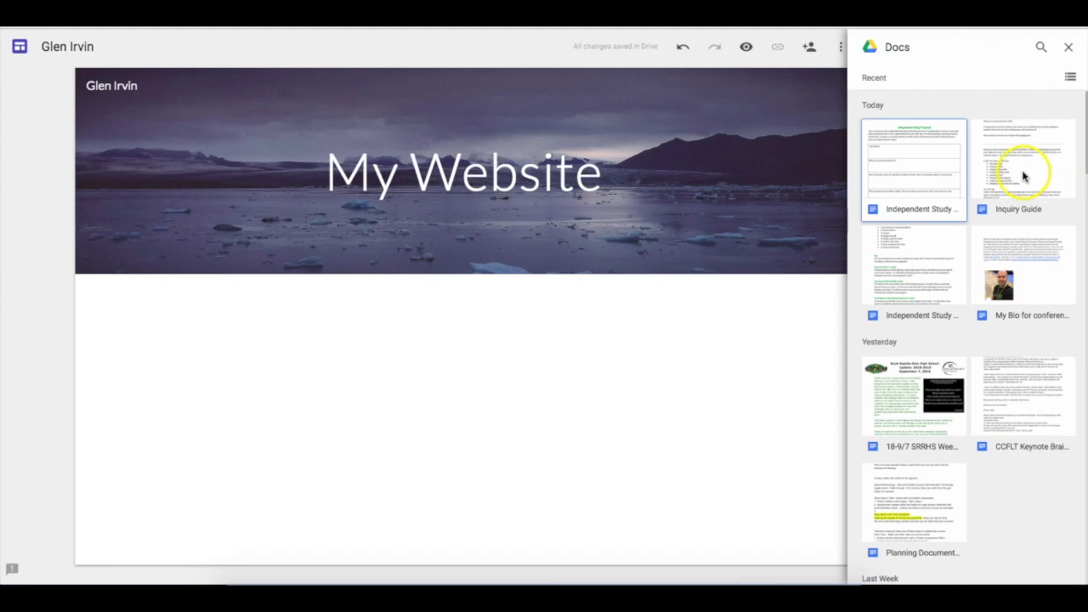
left_click(1003, 140)
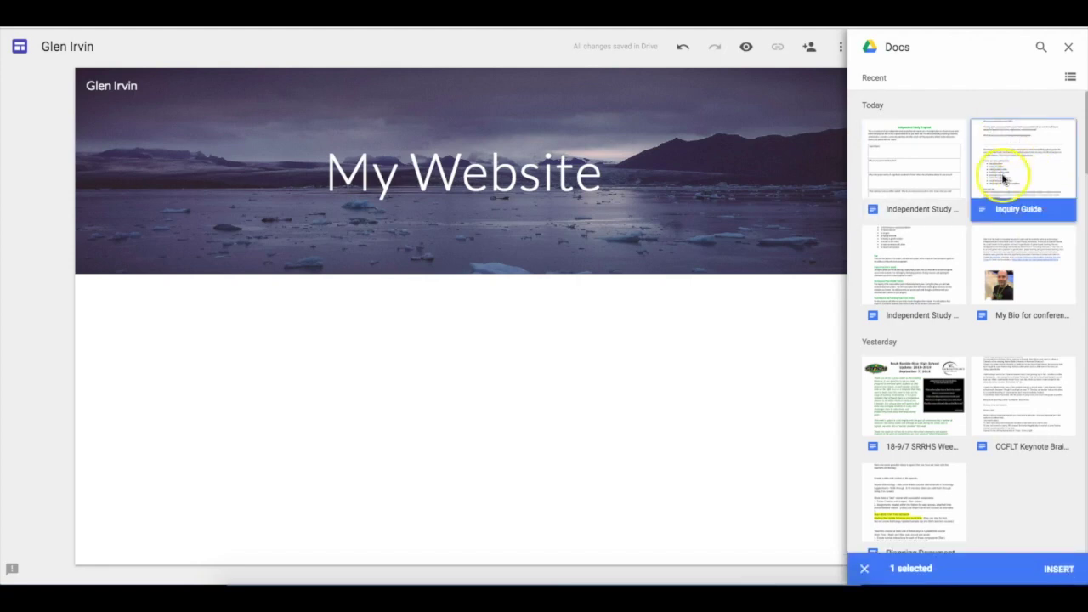
left_click(951, 165)
left_click(996, 168)
left_click(927, 176)
left_click(923, 283)
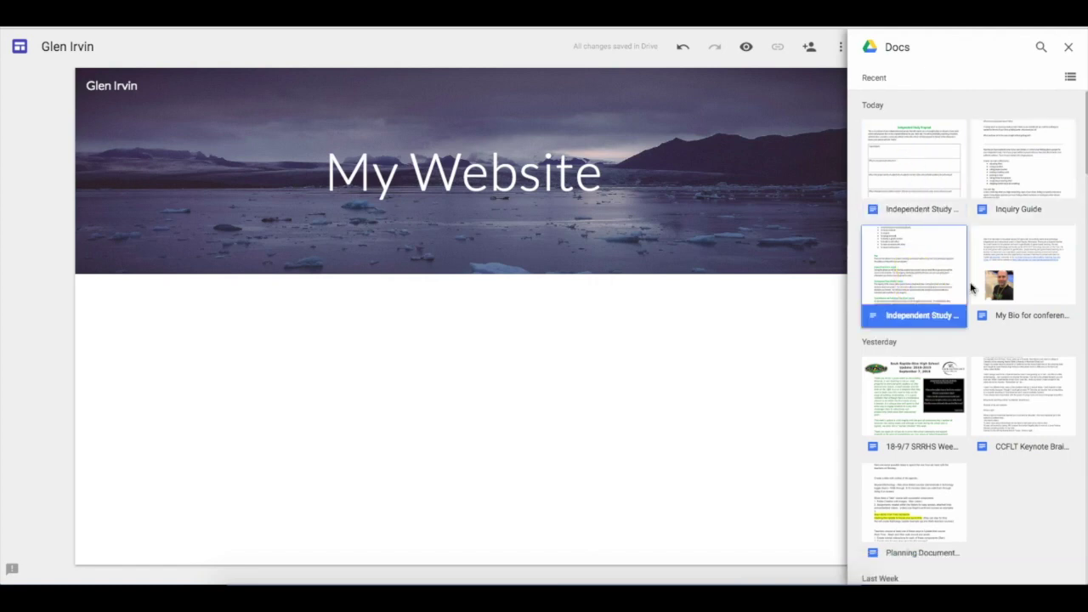
left_click(1049, 294)
left_click(1036, 163)
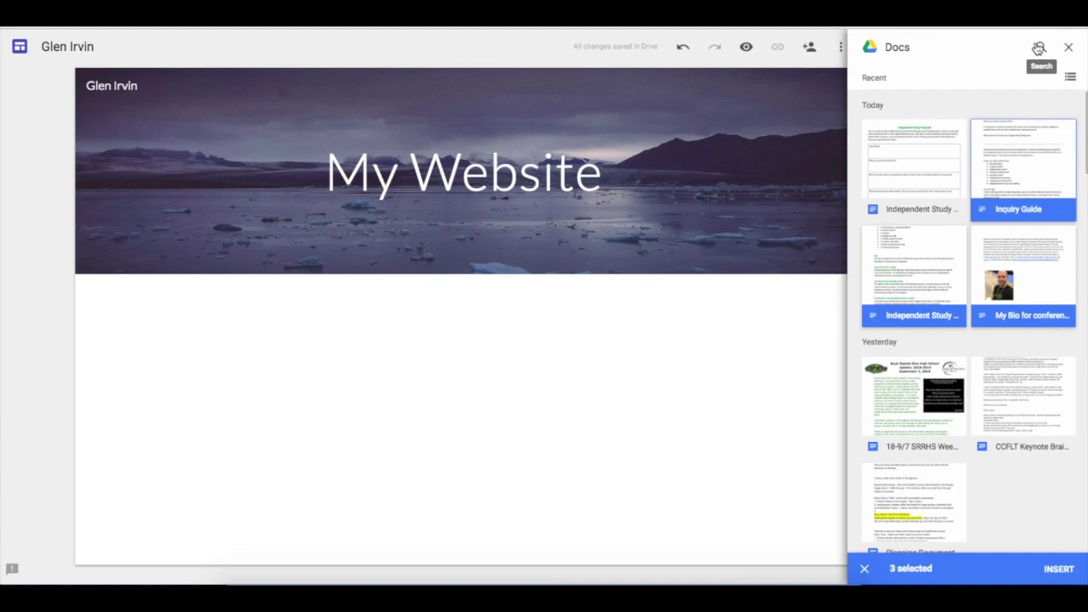
left_click(1057, 569)
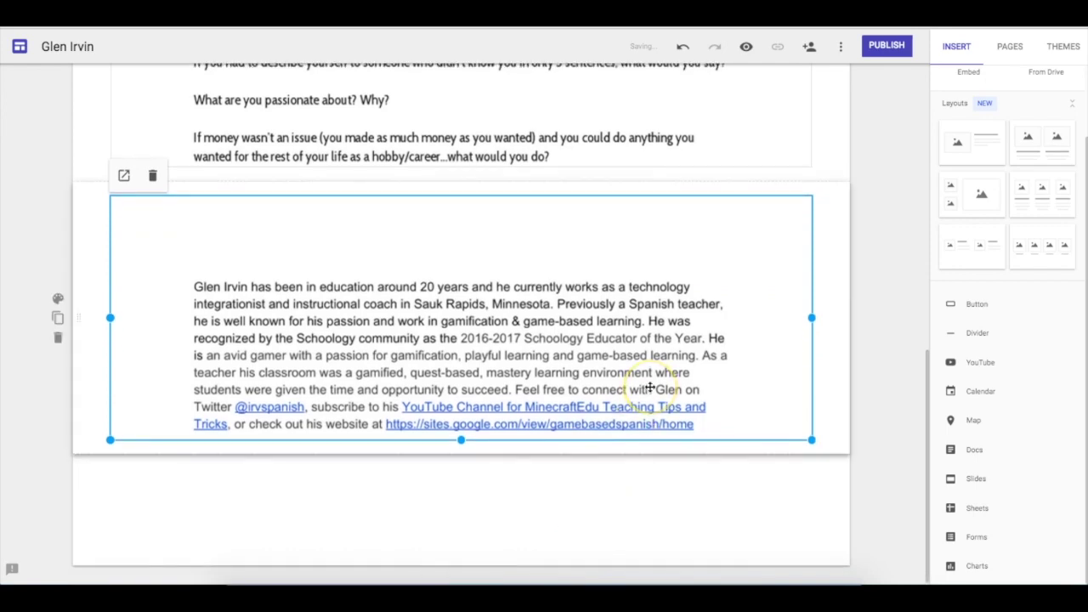
Delete the Inquiry Guide and bio sections, keeping the Independent Study Overview
scroll(650, 388, "up", 7)
scroll(650, 388, "down", 1)
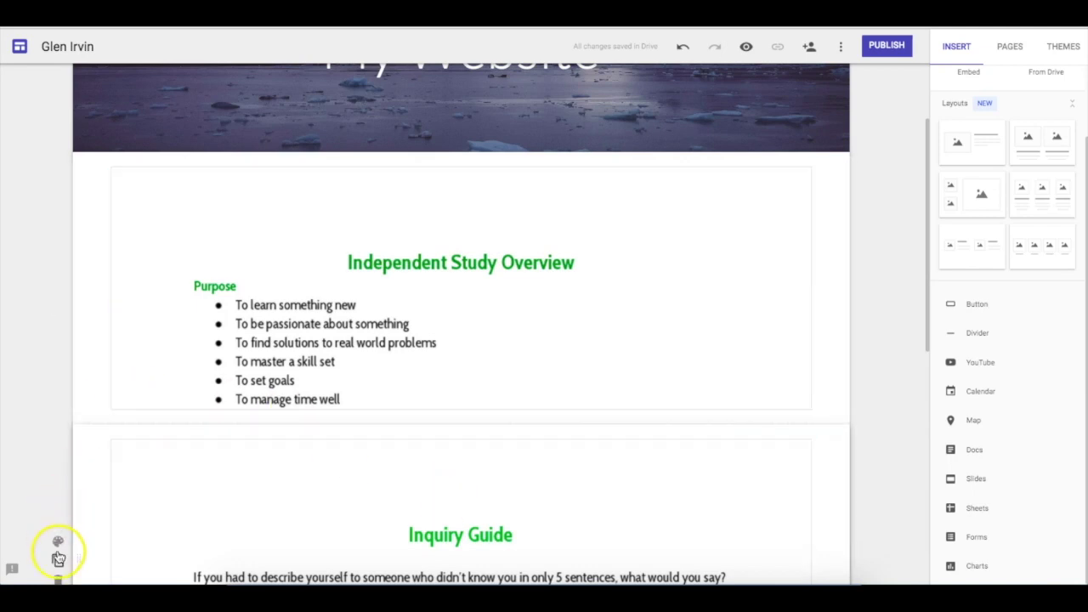
left_click(57, 577)
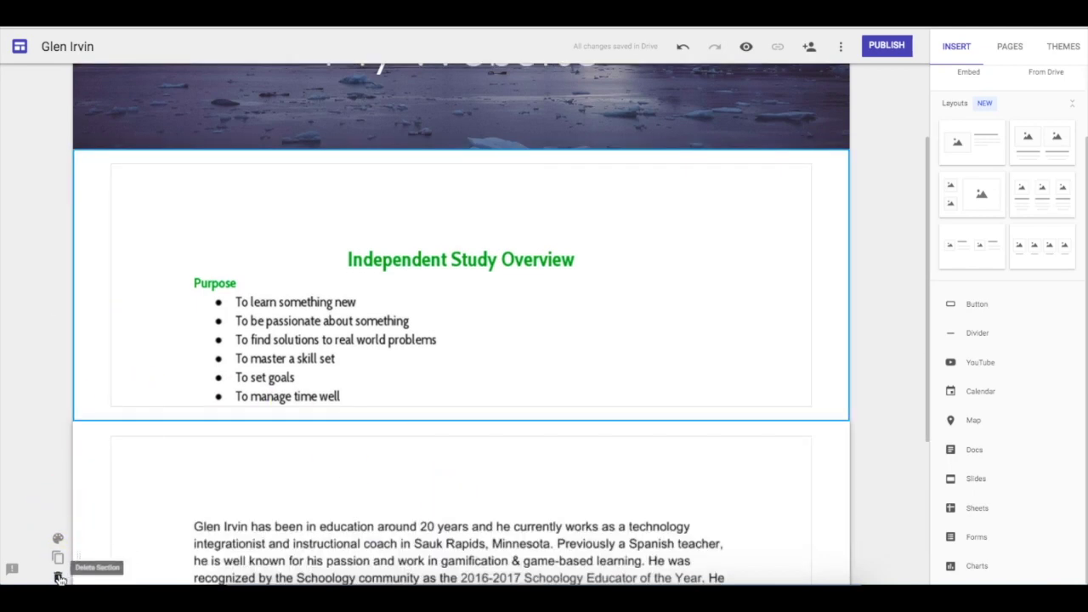
left_click(58, 577)
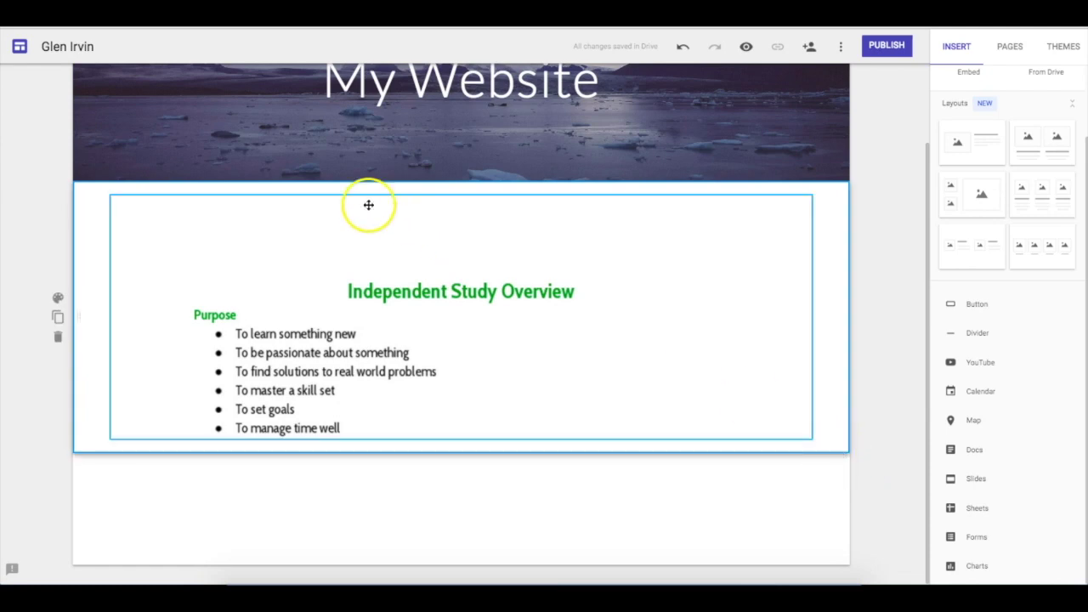
Stretch the embedded Independent Study Overview frame down to show the Inquiry Phase paragraph
scroll(547, 397, "up", 1)
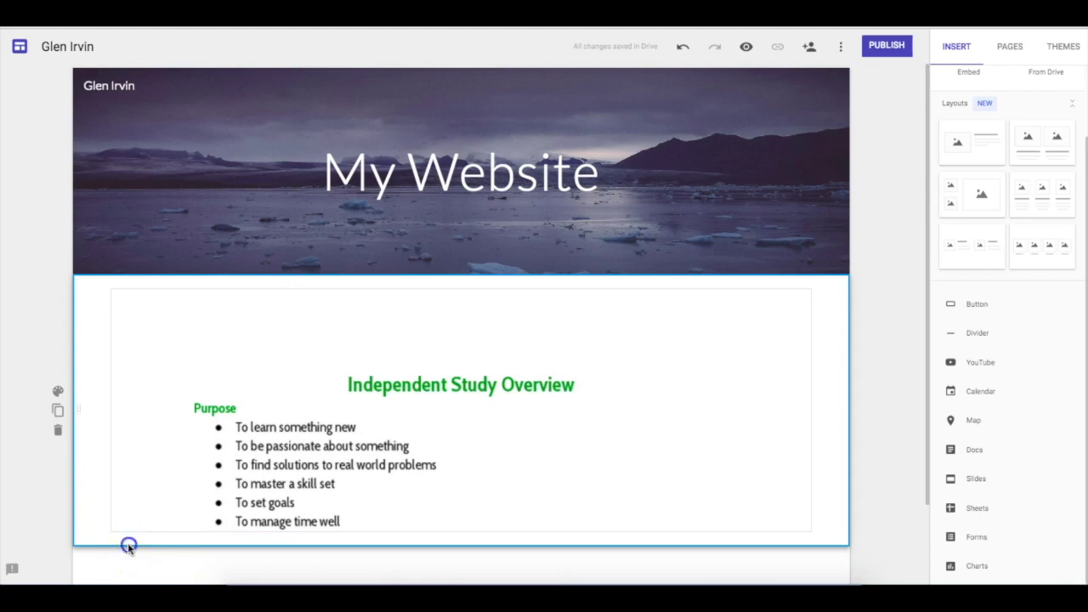
scroll(91, 557, "down", 1)
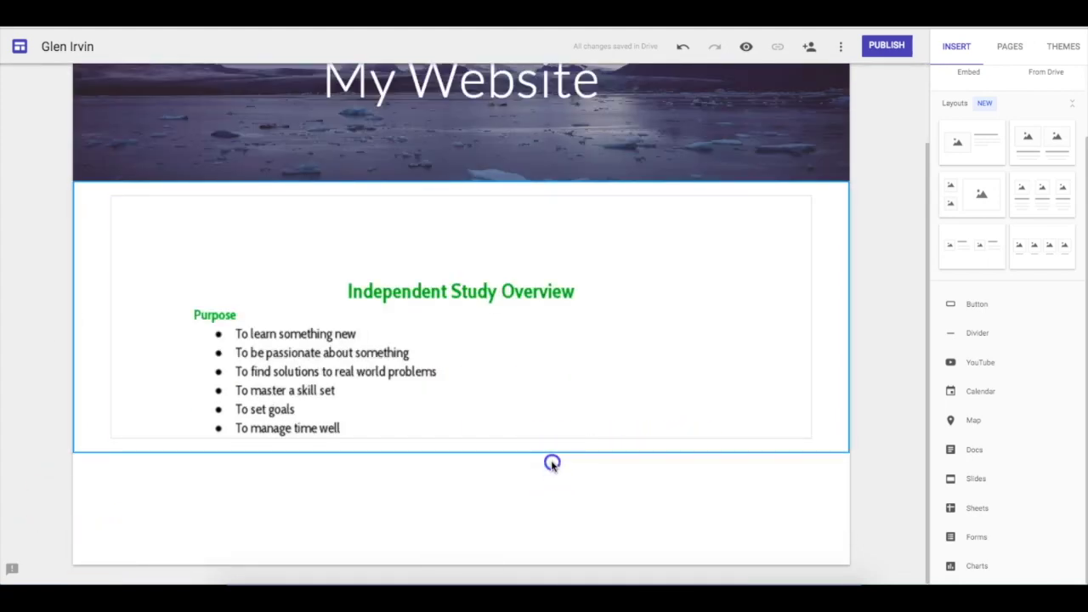
left_click(505, 424)
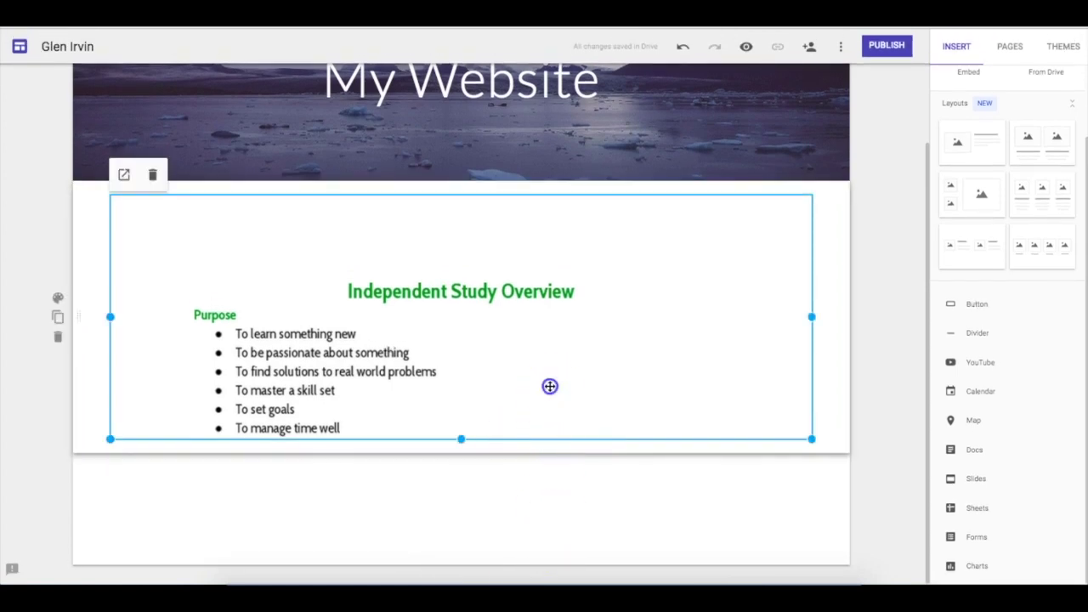
left_click(467, 437)
left_click_drag(462, 438, 460, 581)
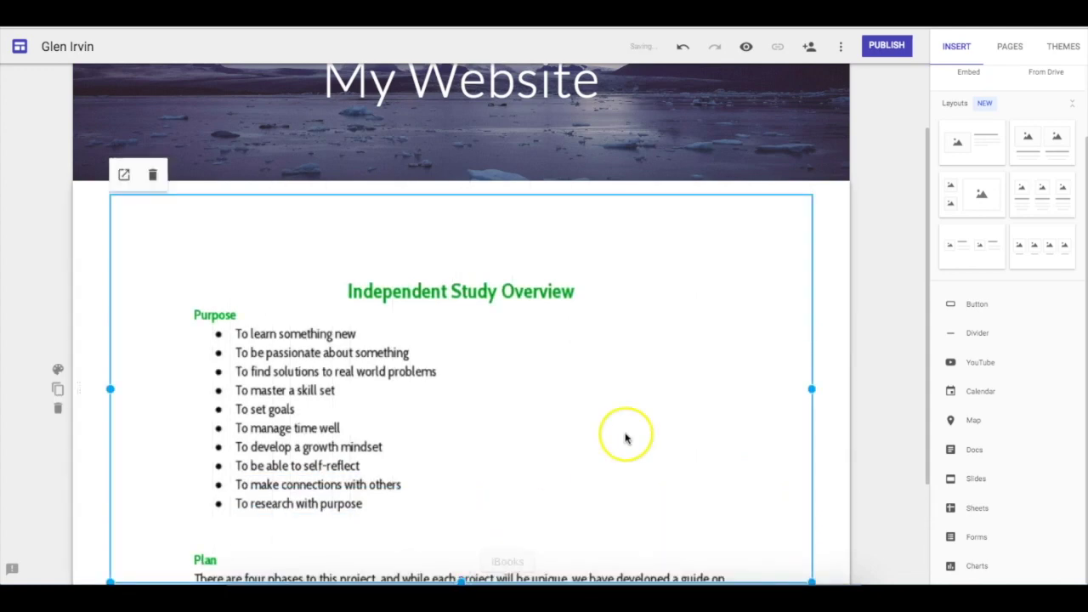
scroll(623, 435, "down", 2)
left_click_drag(460, 441, 478, 575)
left_click(29, 357)
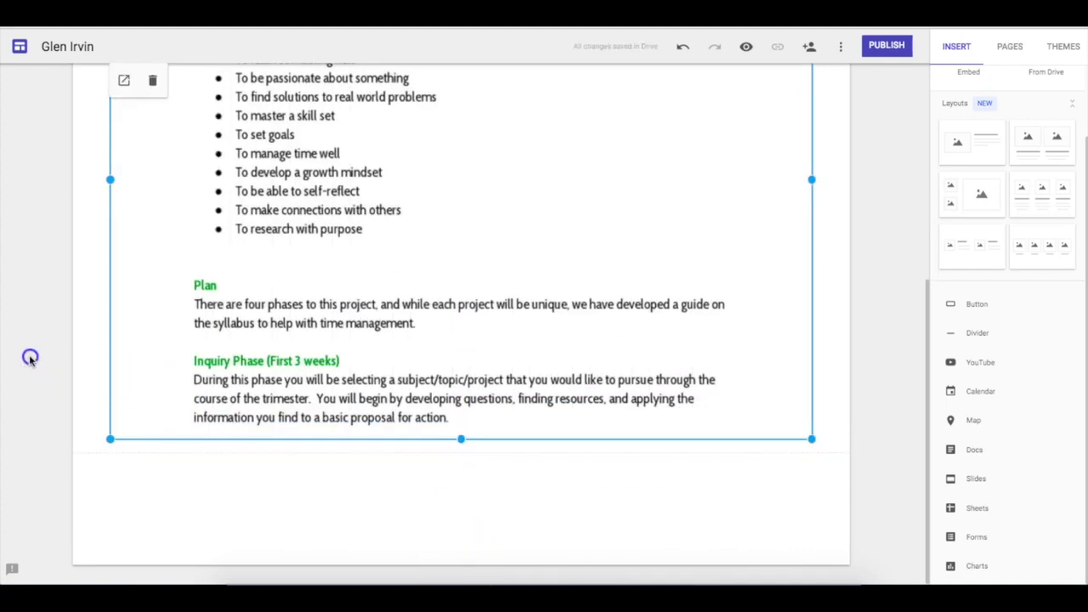
scroll(28, 357, "up", 5)
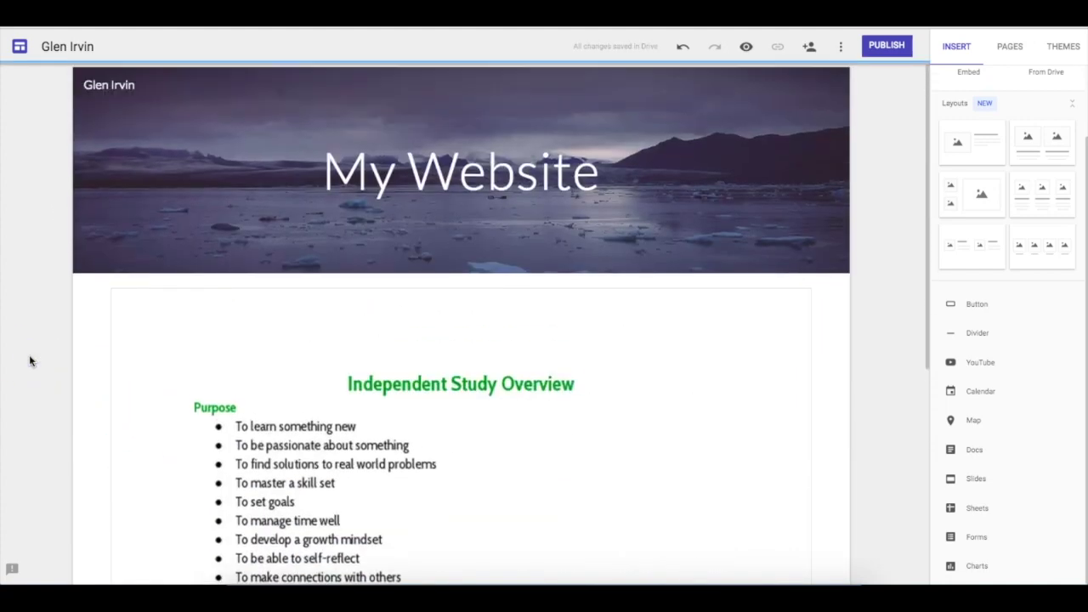
scroll(30, 361, "down", 3)
scroll(29, 361, "up", 3)
scroll(30, 362, "down", 3)
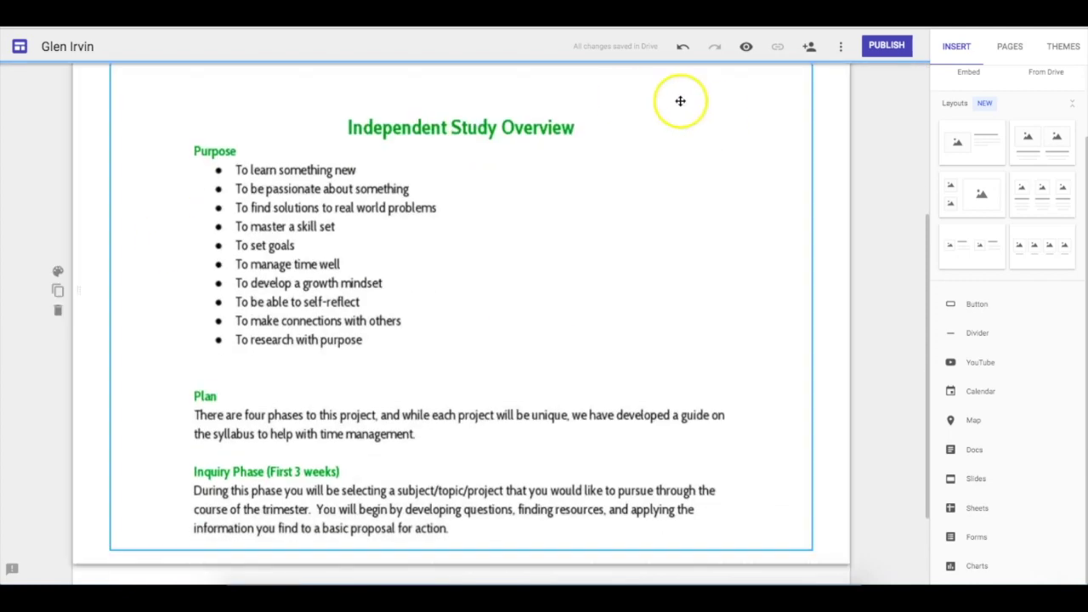
scroll(35, 237, "up", 3)
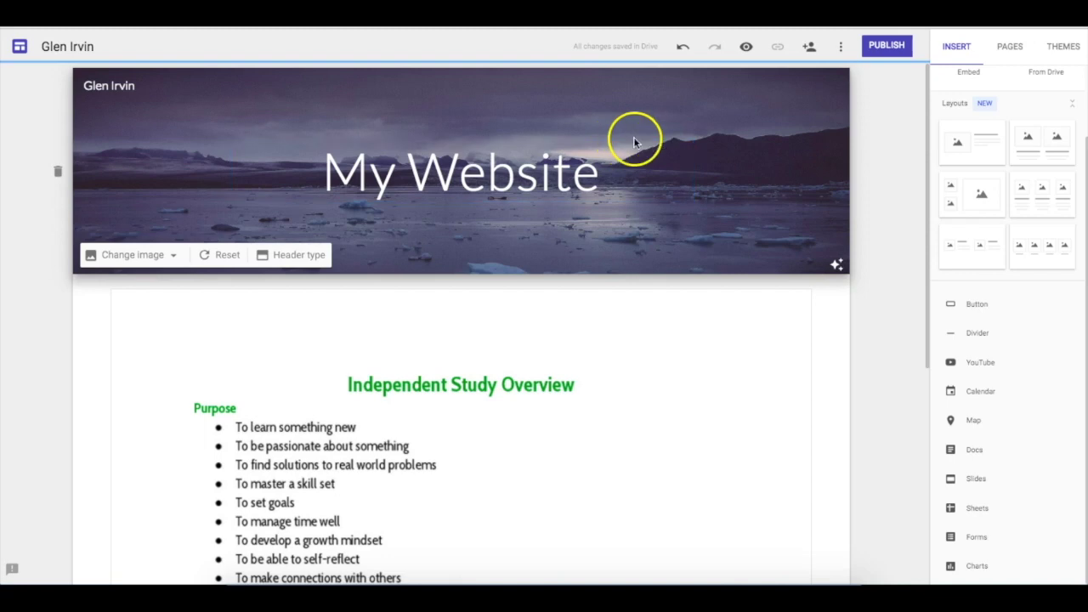
Review the site's draft and published access in Share with others, then close it
left_click(811, 49)
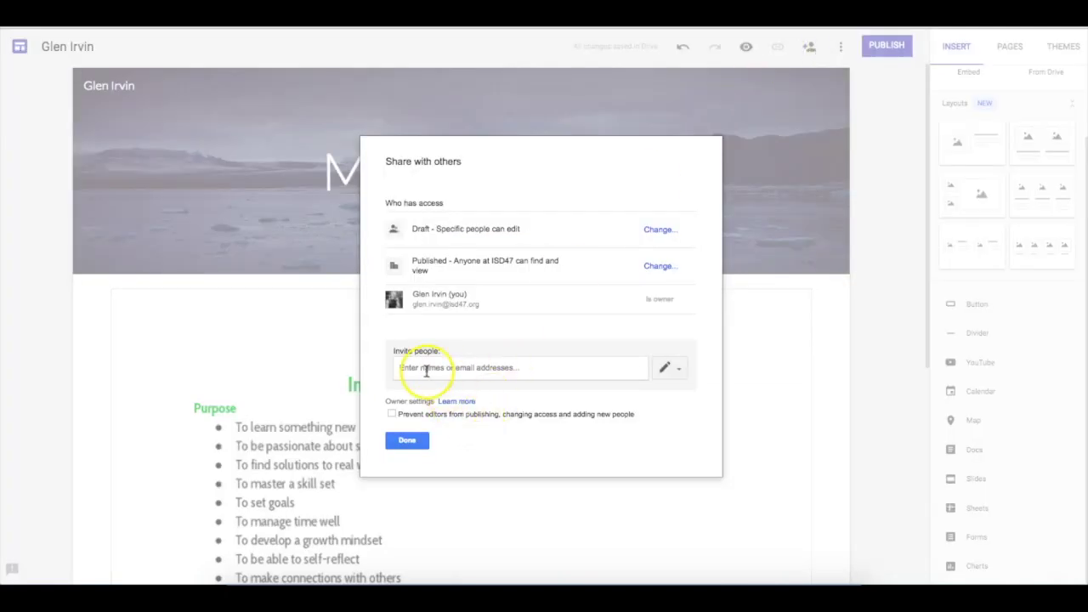
left_click(407, 441)
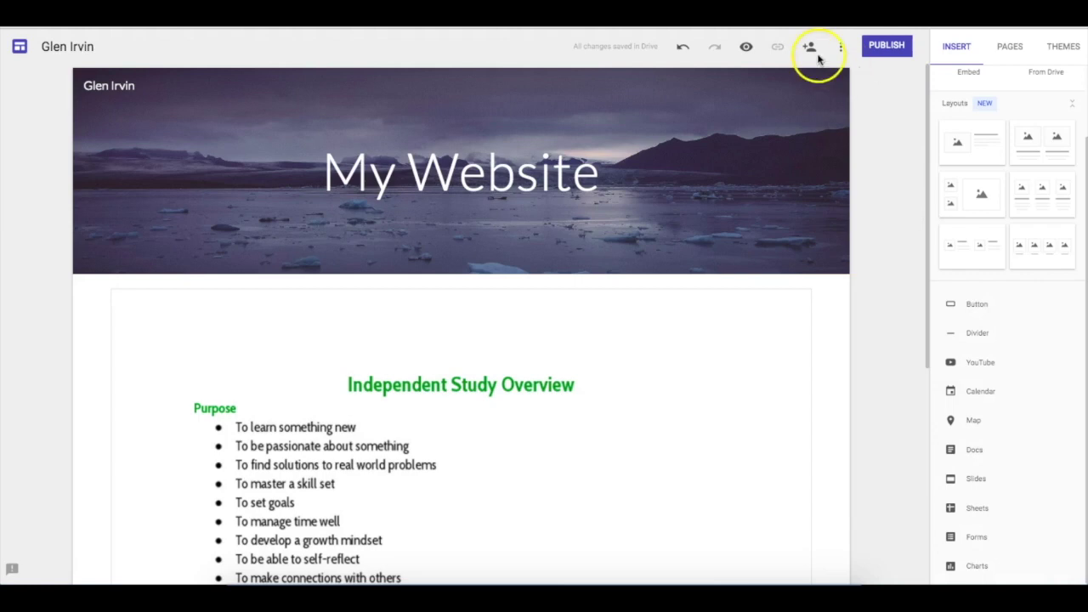
Preview the site as visitors see it, then return to the editor showing the Pages list
left_click(746, 51)
left_click(747, 50)
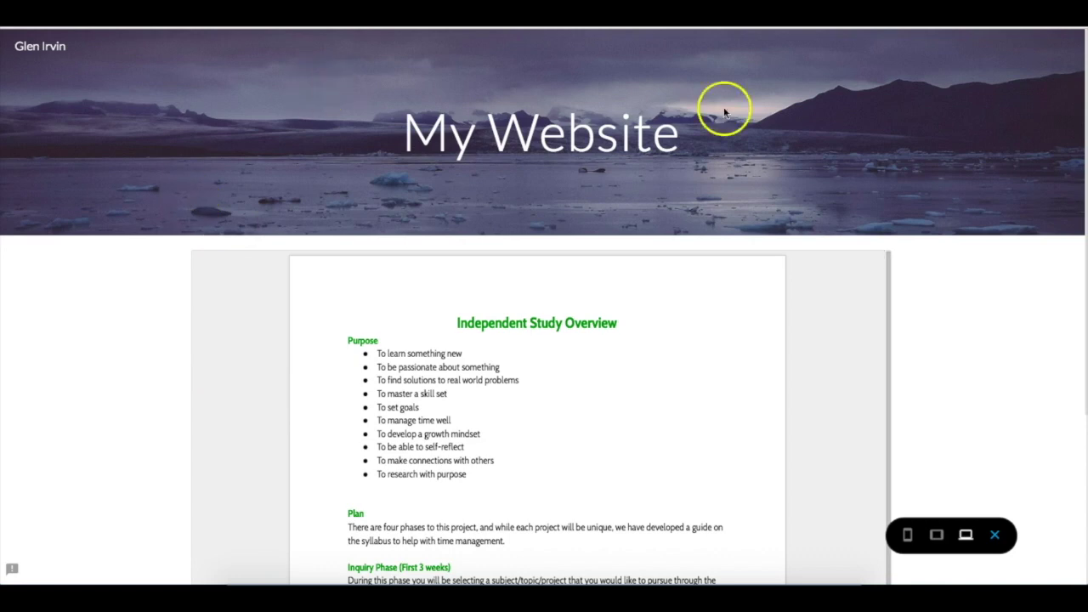
left_click(996, 537)
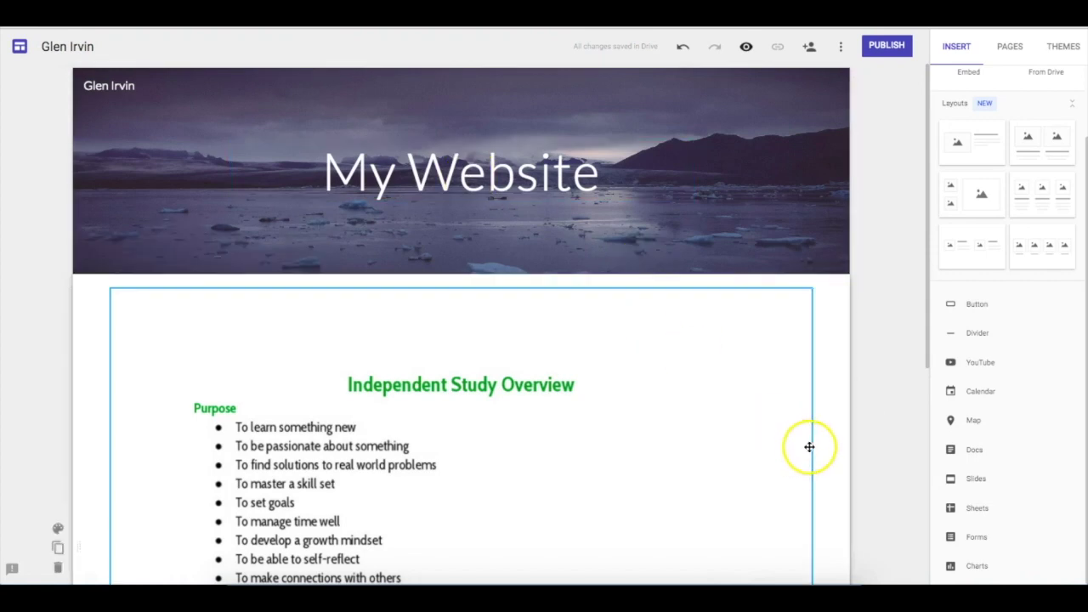
left_click(1008, 48)
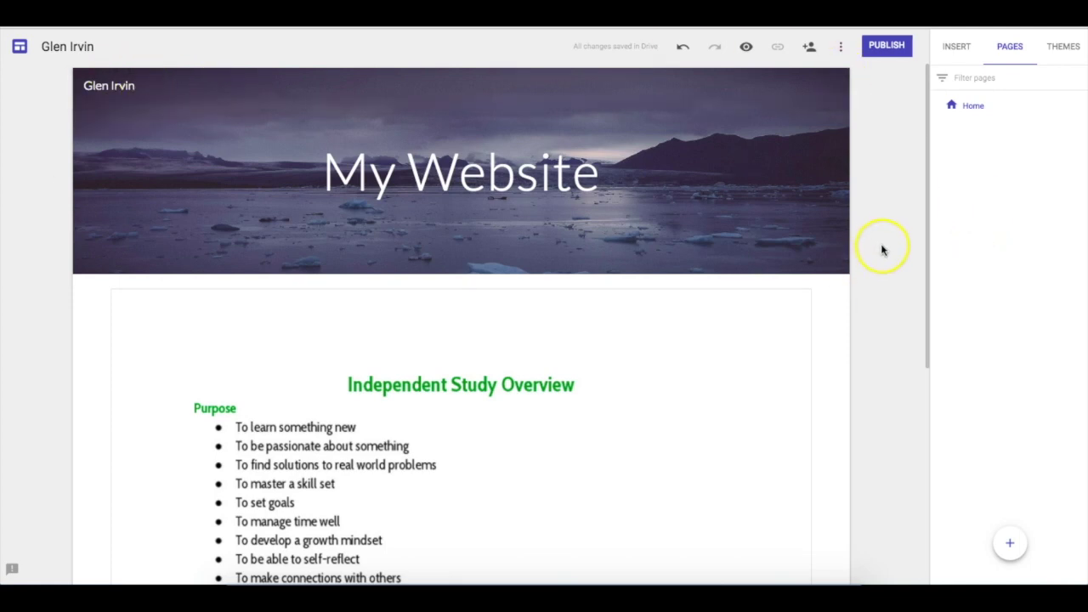
left_click(966, 49)
left_click(1020, 48)
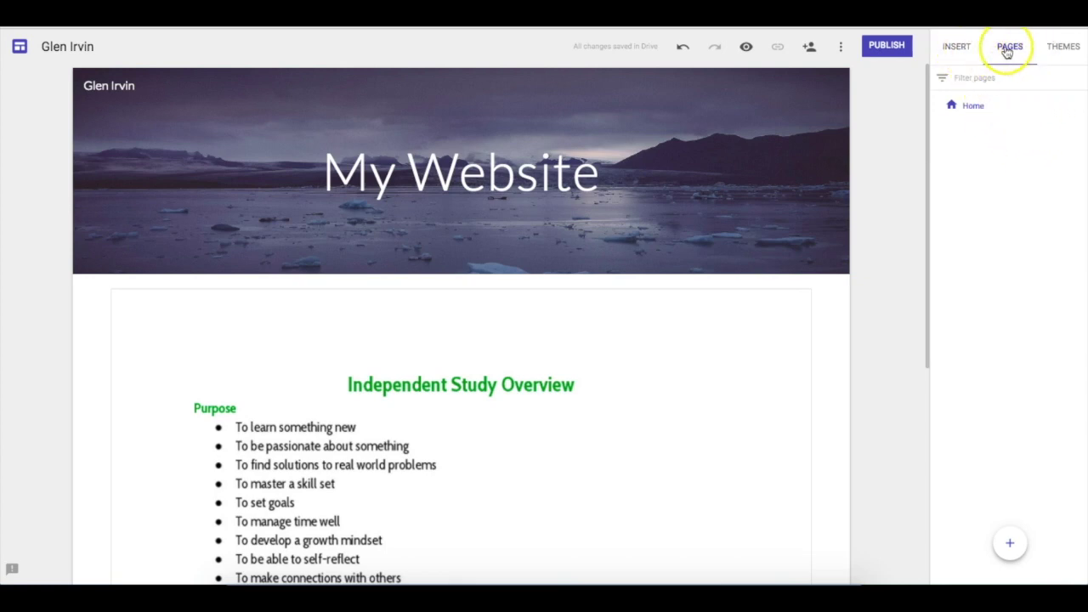
mouse_move(1017, 107)
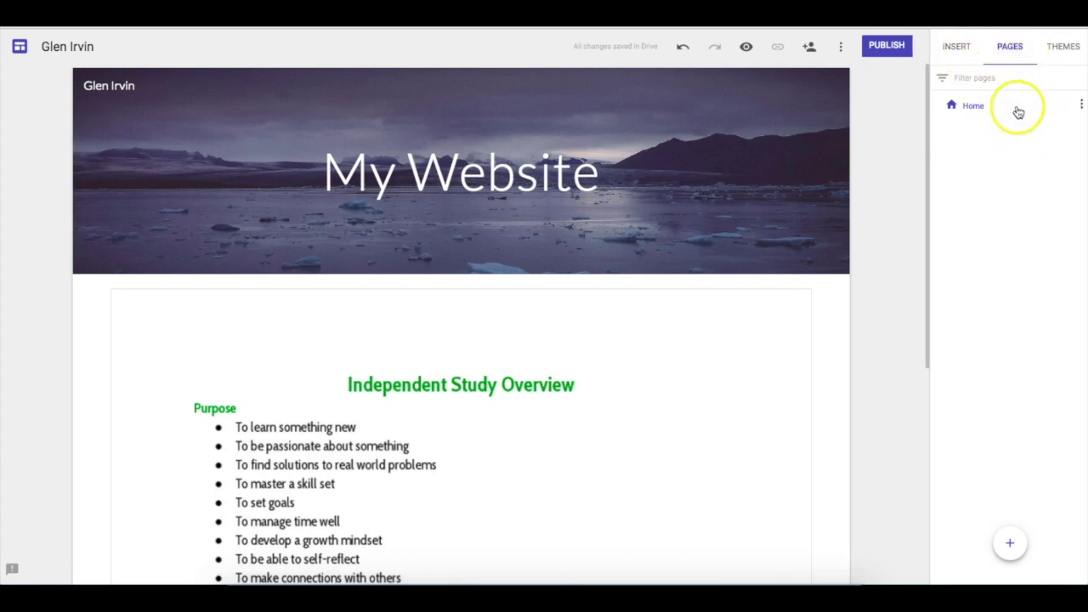
Create a subpage named 'Blogs' under Home, then reopen the Home page
left_click(1082, 105)
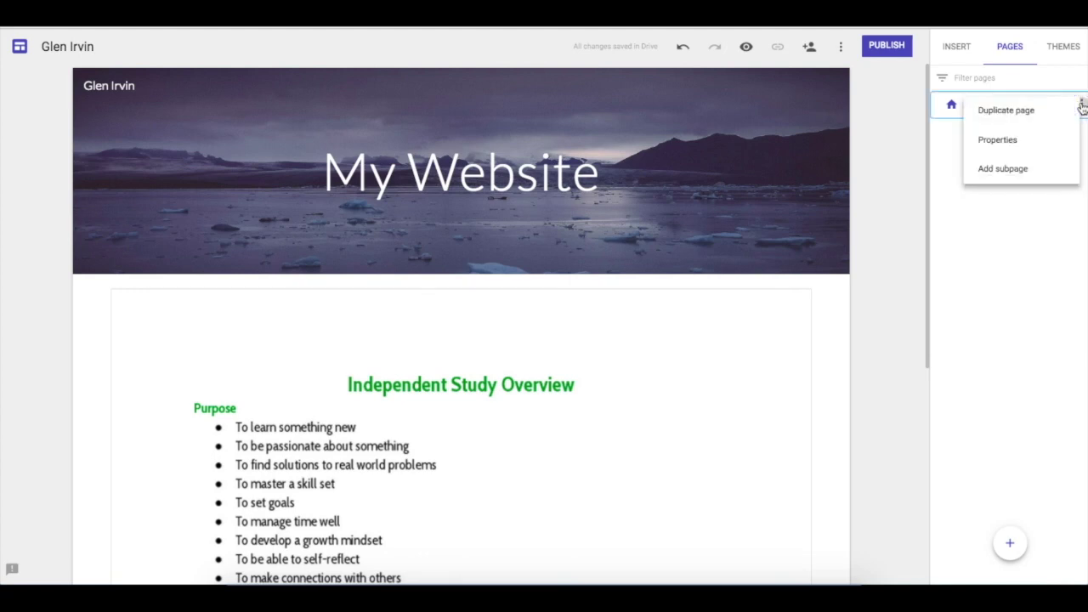
left_click(1030, 171)
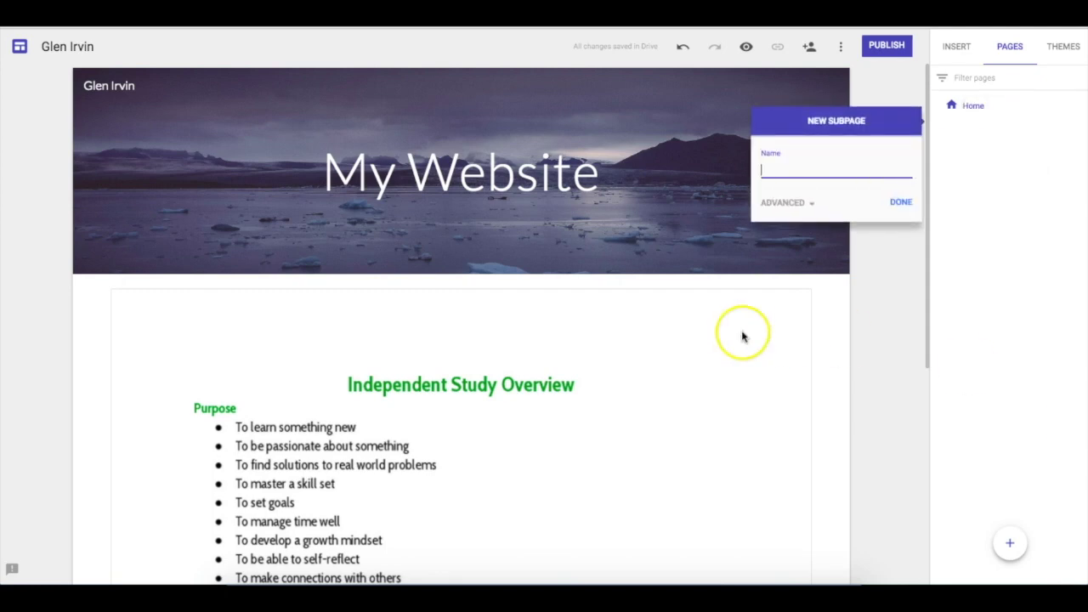
type("Blogs")
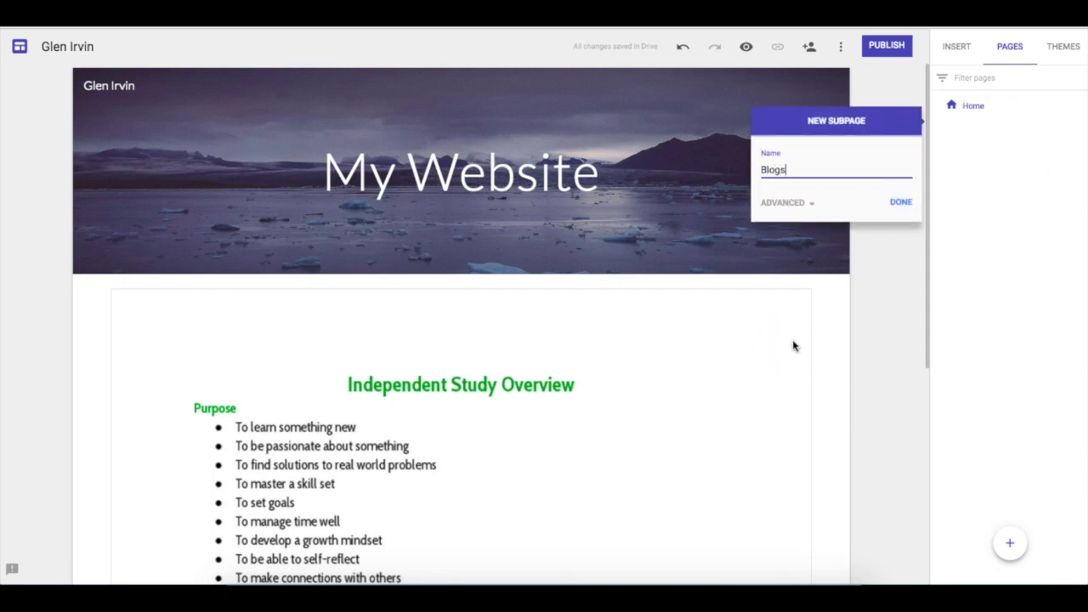
left_click(903, 204)
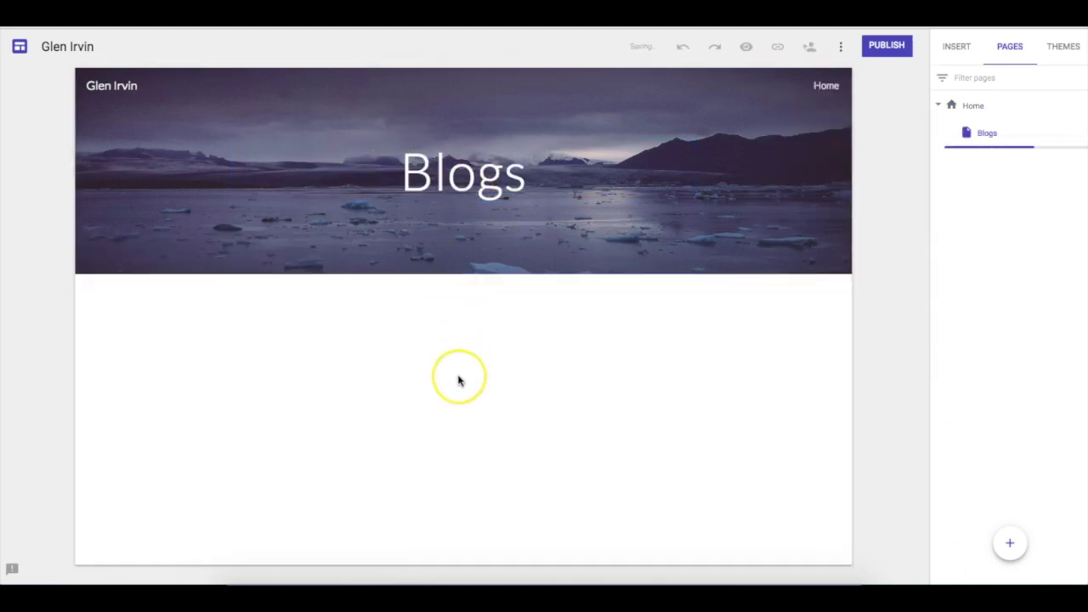
left_click(971, 113)
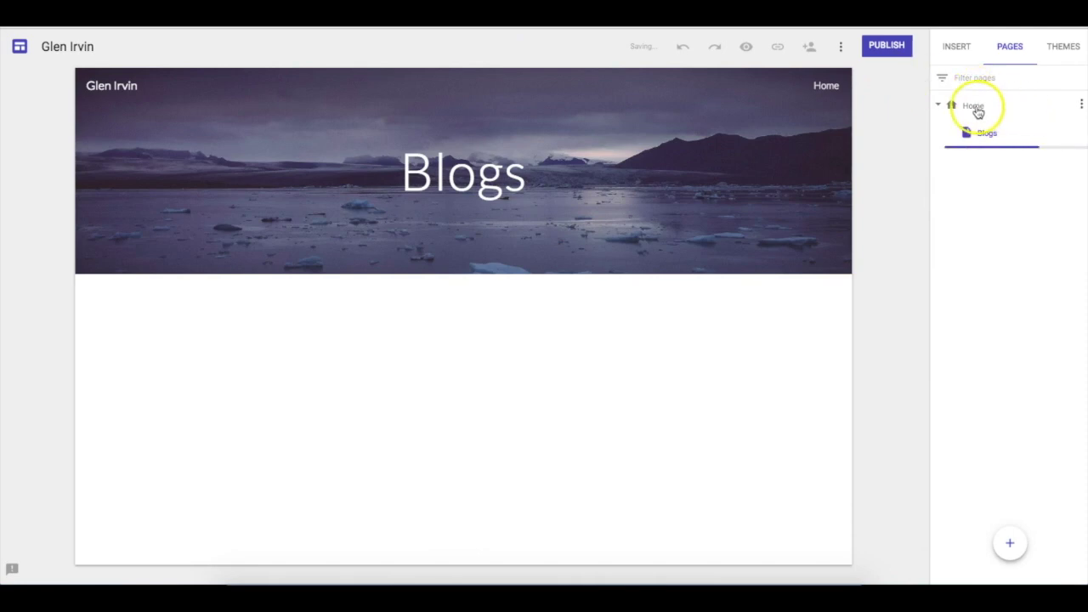
left_click(973, 108)
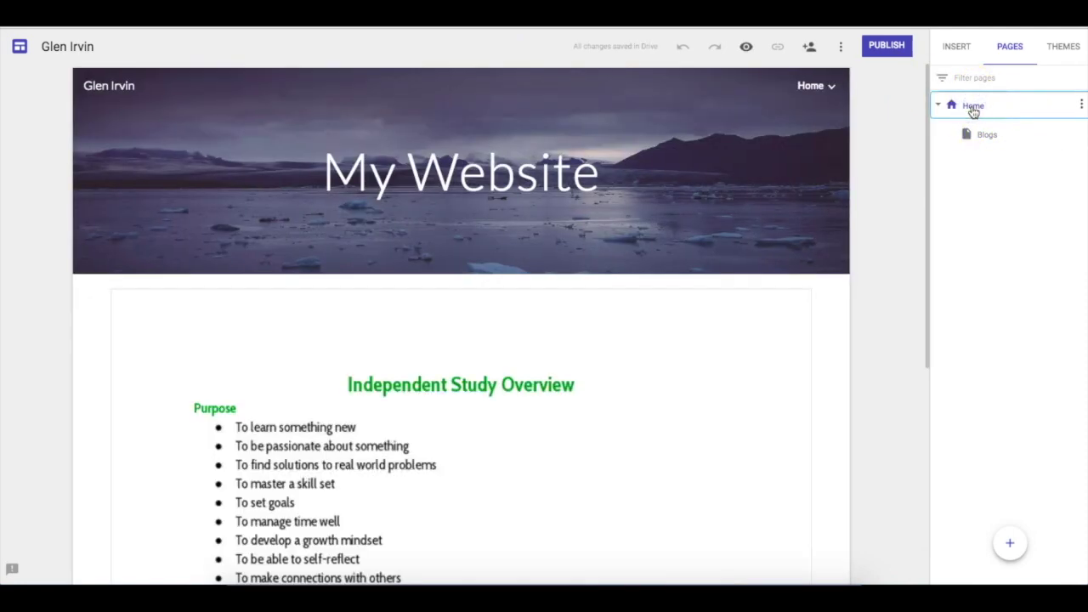
left_click(977, 138)
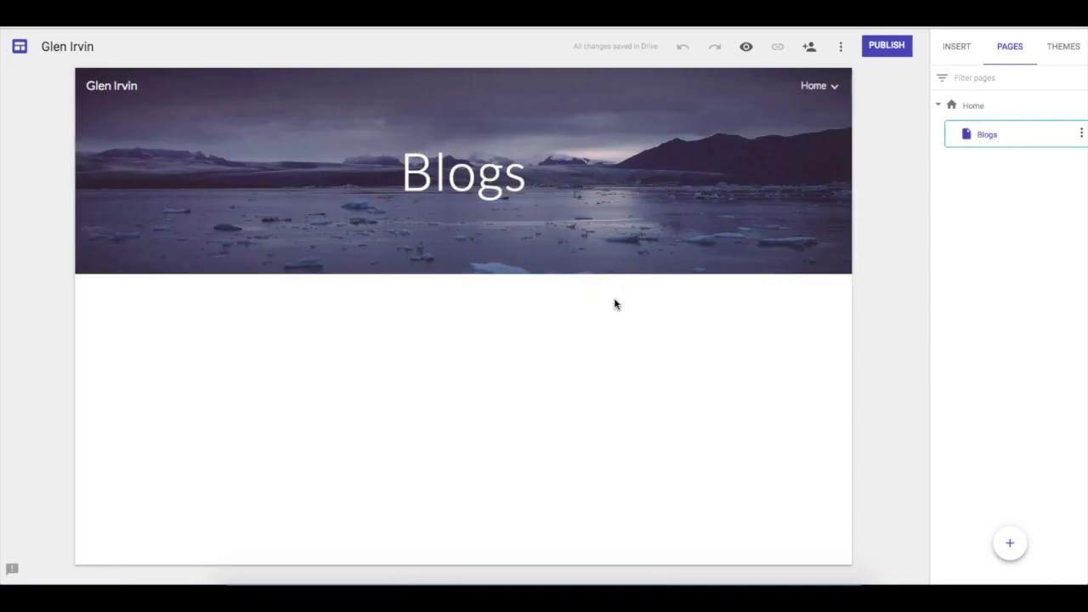
left_click(971, 106)
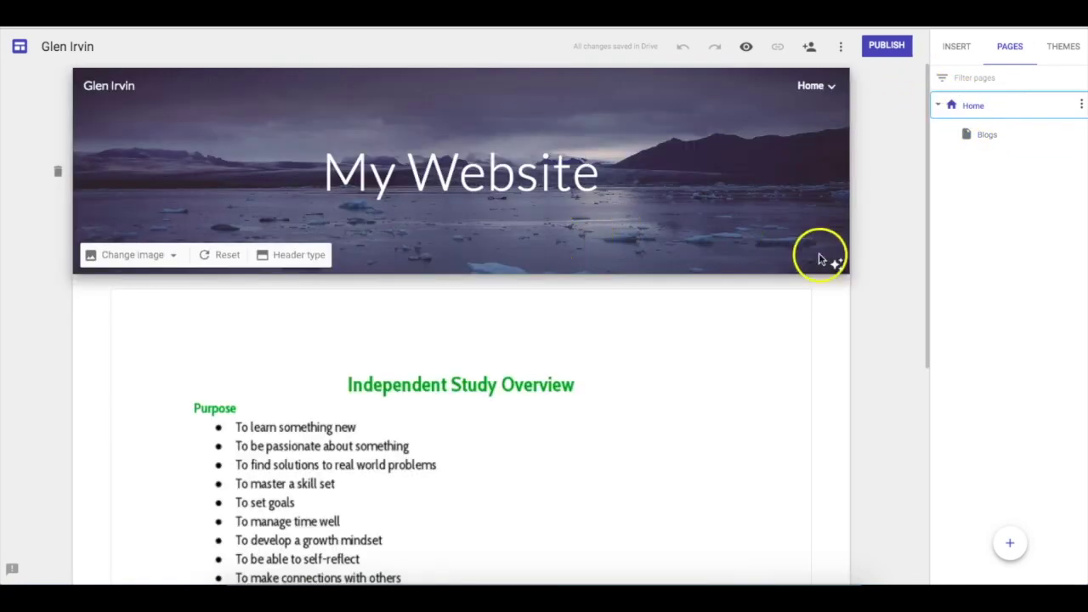
mouse_move(831, 92)
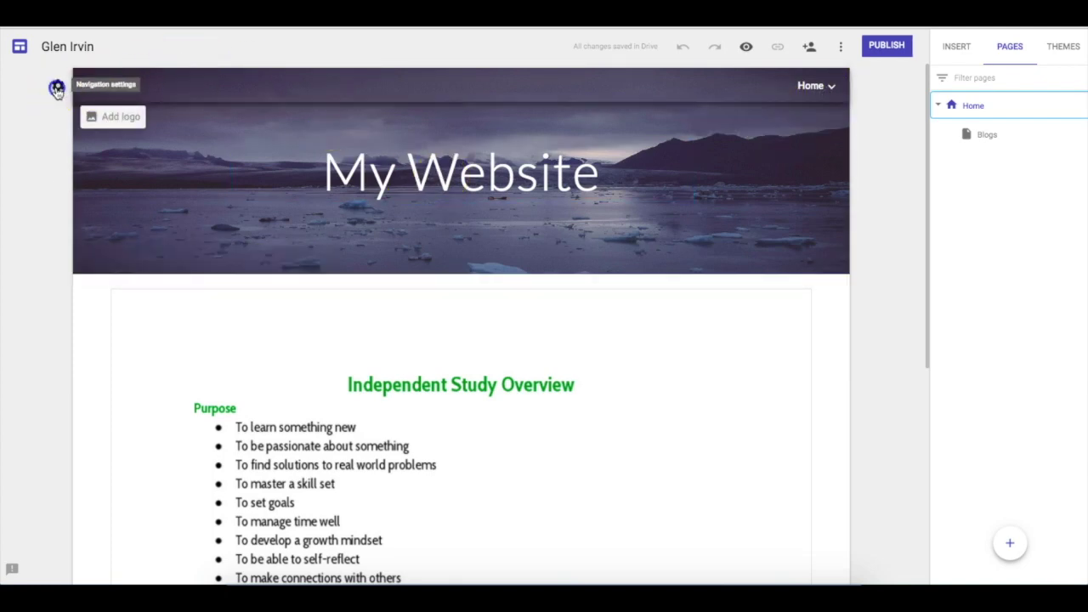
Set the navigation mode to Side navigation and confirm Home and Blogs appear in the slide-out menu
left_click(57, 88)
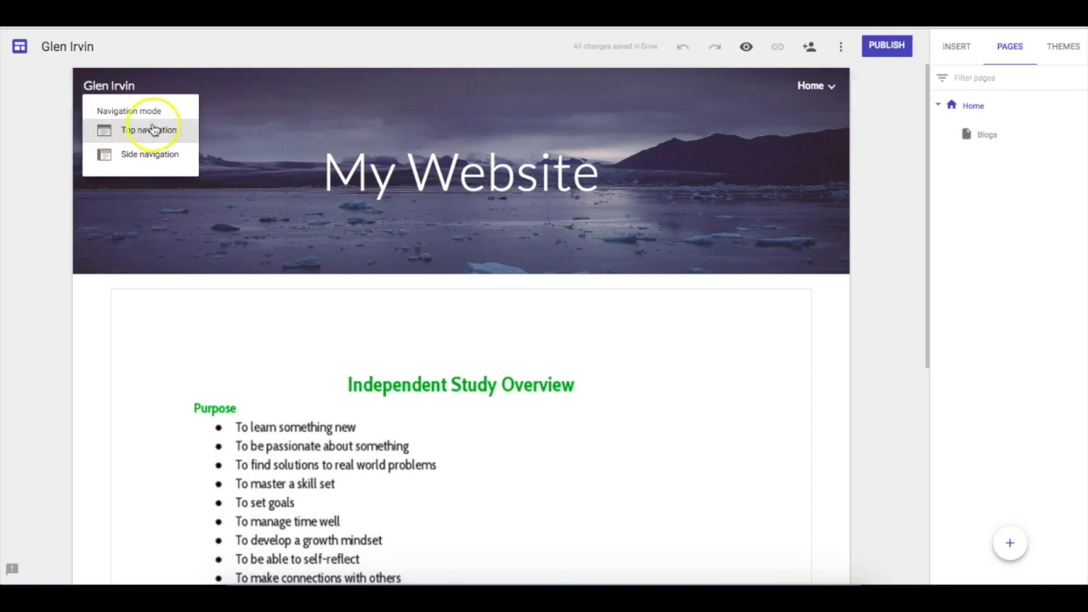
left_click(150, 154)
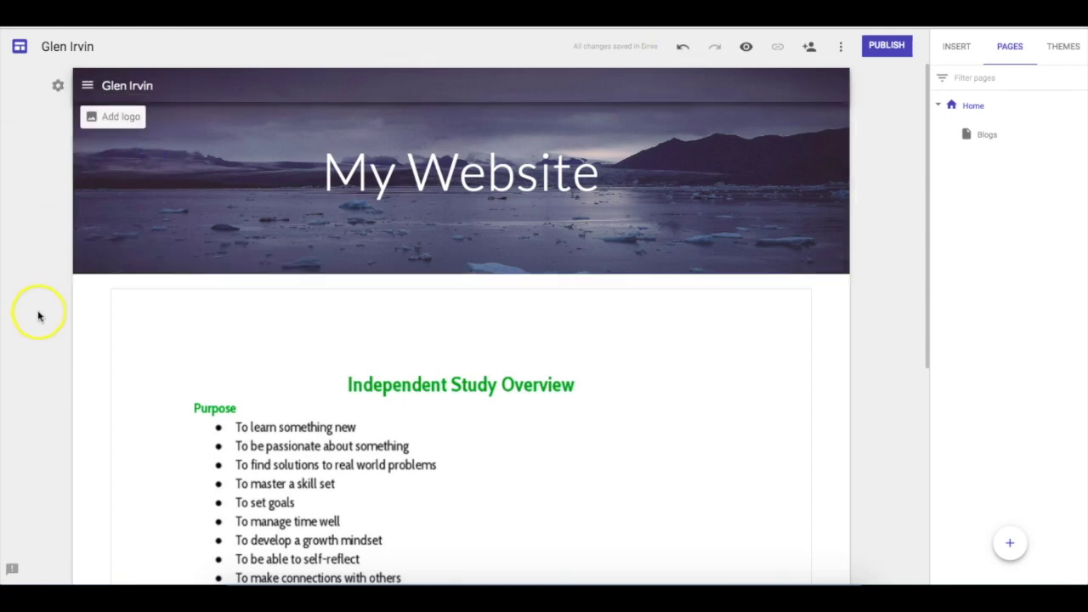
left_click(88, 89)
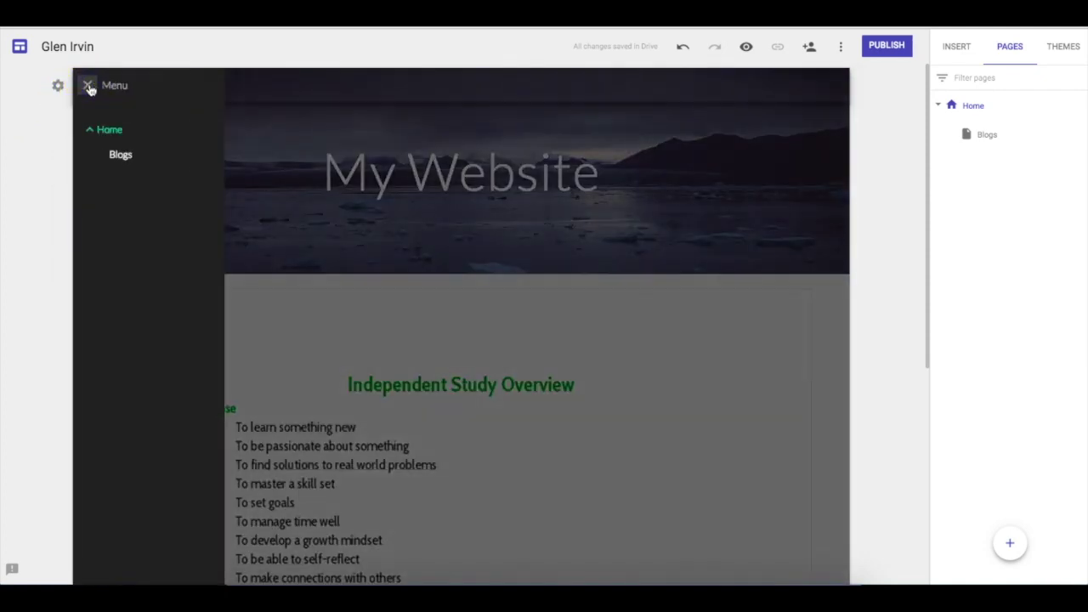
left_click(132, 159)
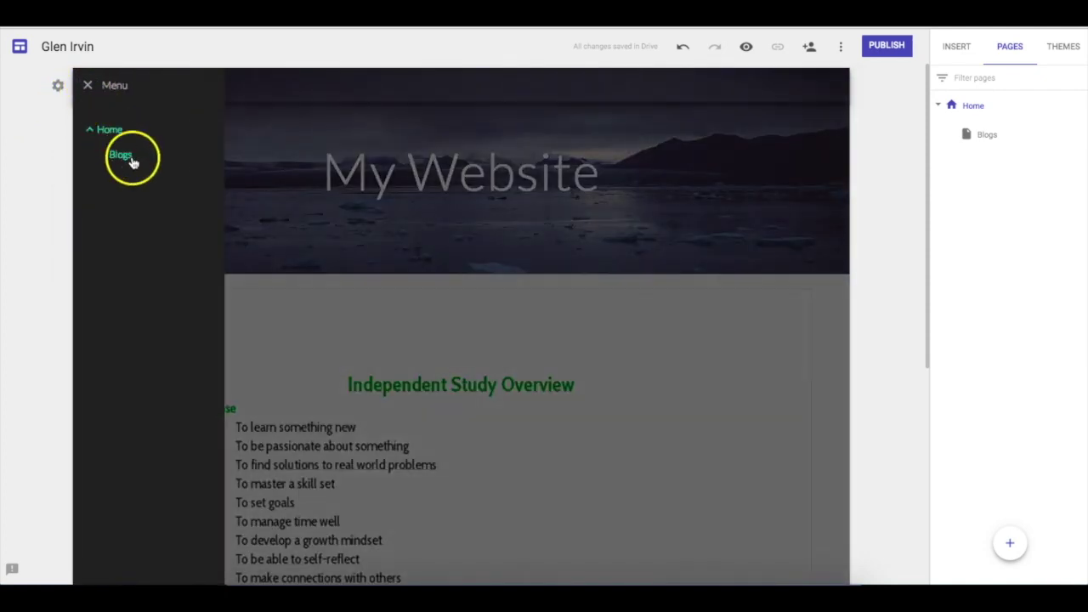
left_click(87, 85)
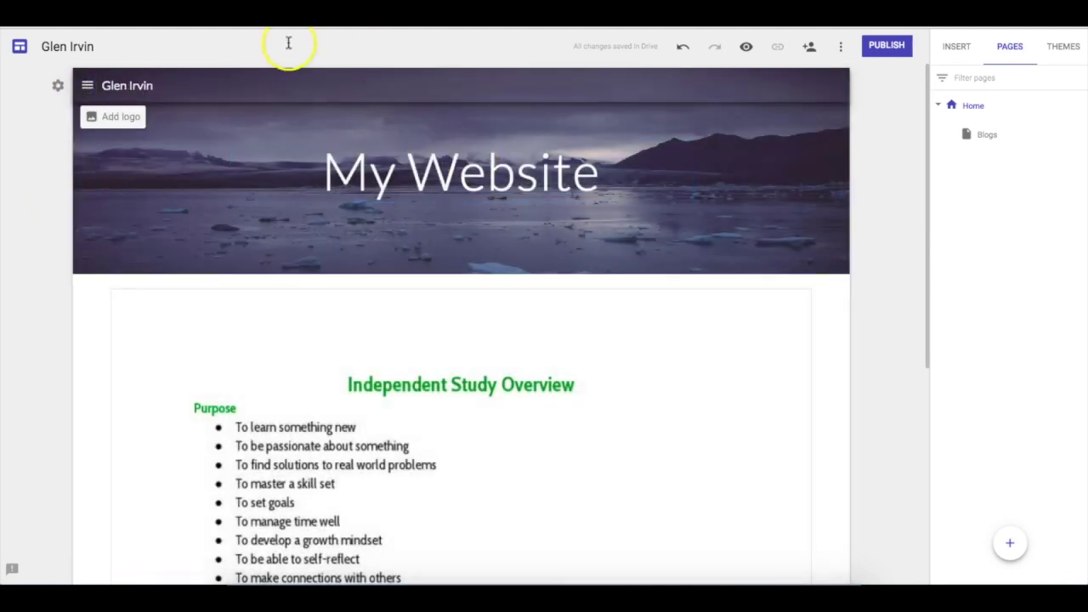
left_click(57, 88)
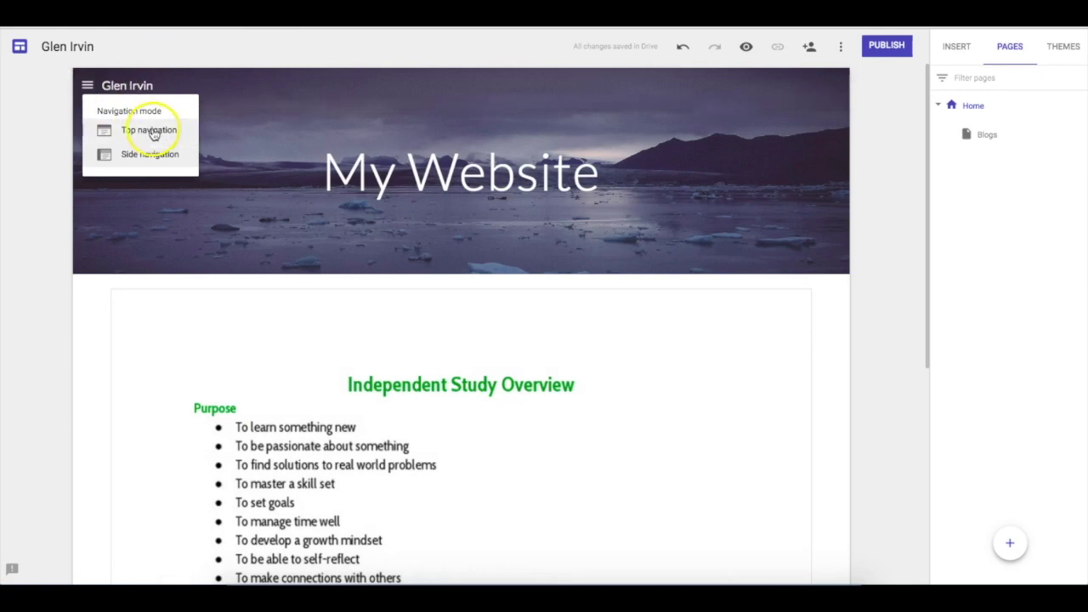
left_click(152, 162)
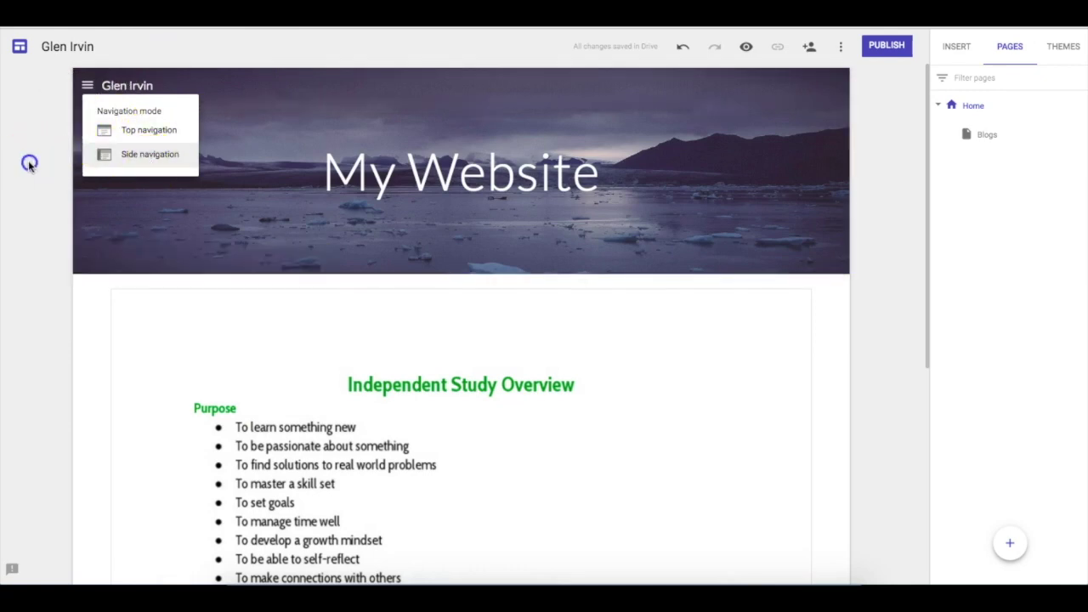